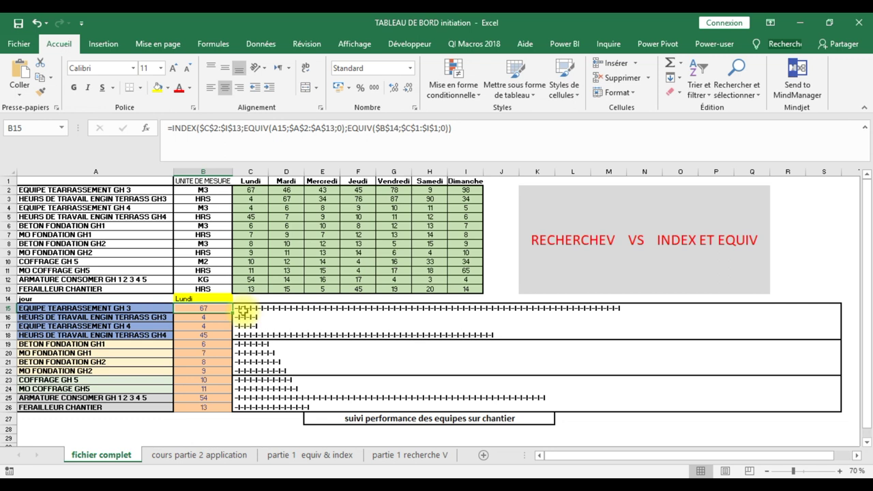
Step: Inspect the first dash-bar formula, then move through the partie 1 sheets to cours partie 2 application
click(242, 310)
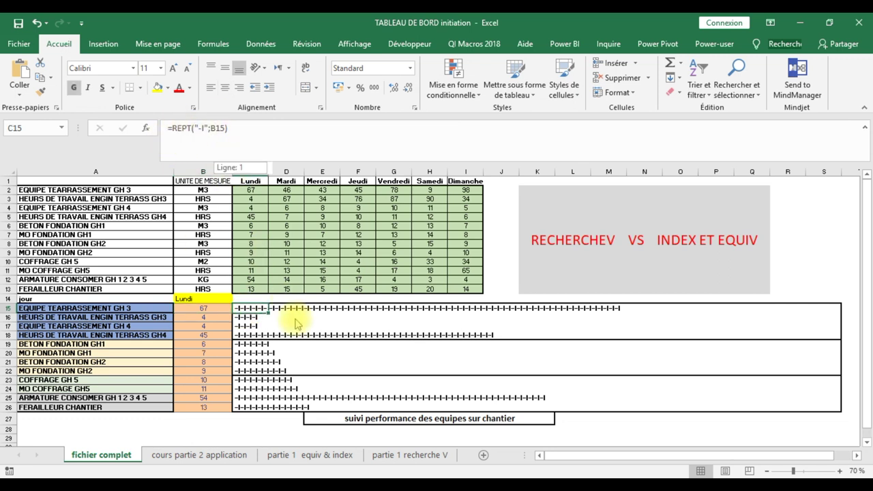
click(499, 233)
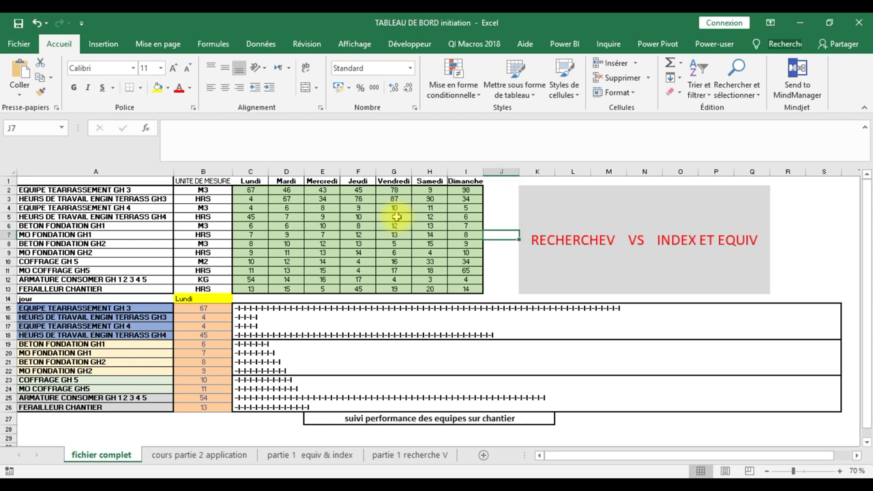
click(407, 455)
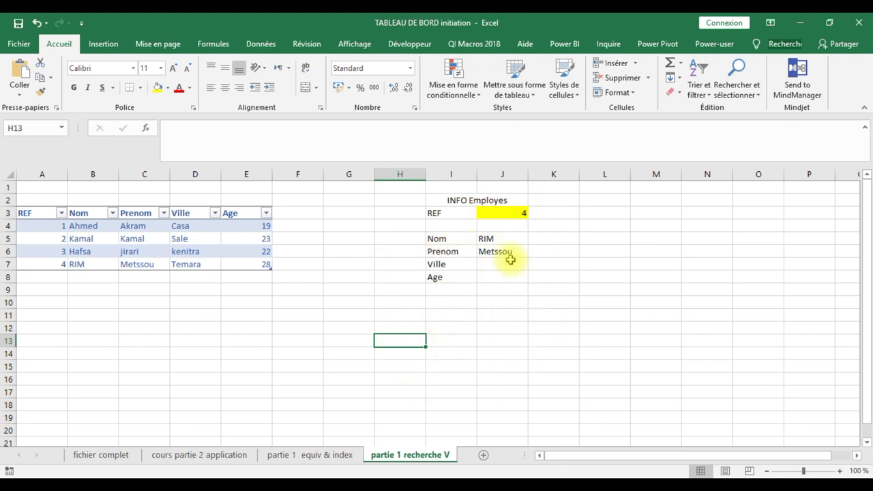
click(328, 455)
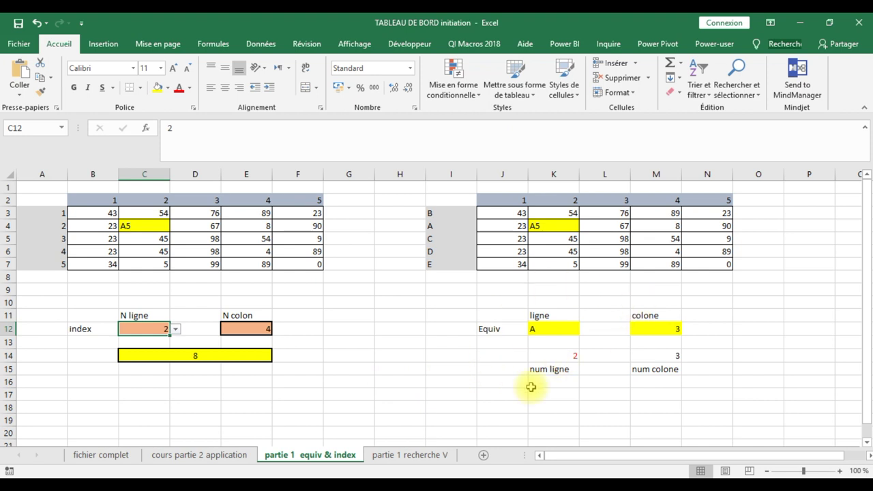
click(186, 455)
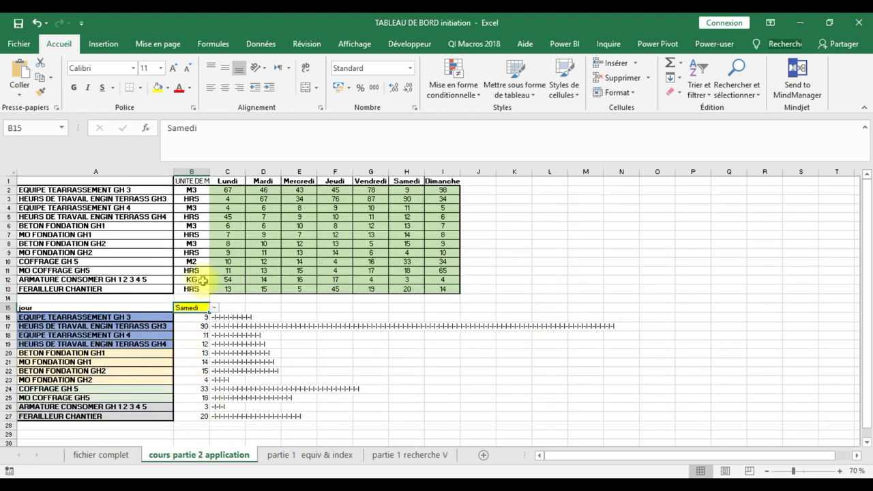
Step: On fichier complet, inspect the team names in A2:A4 and the Lundi value in C3
click(109, 456)
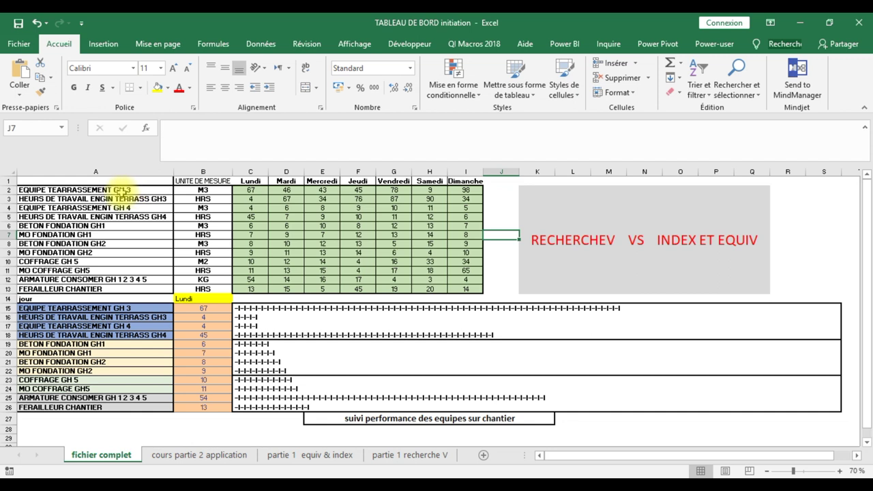
drag(121, 191, 120, 198)
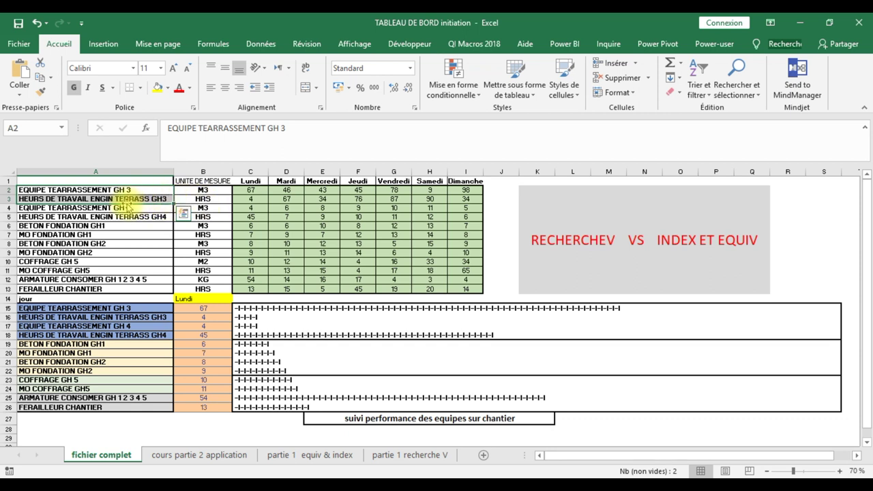
click(110, 208)
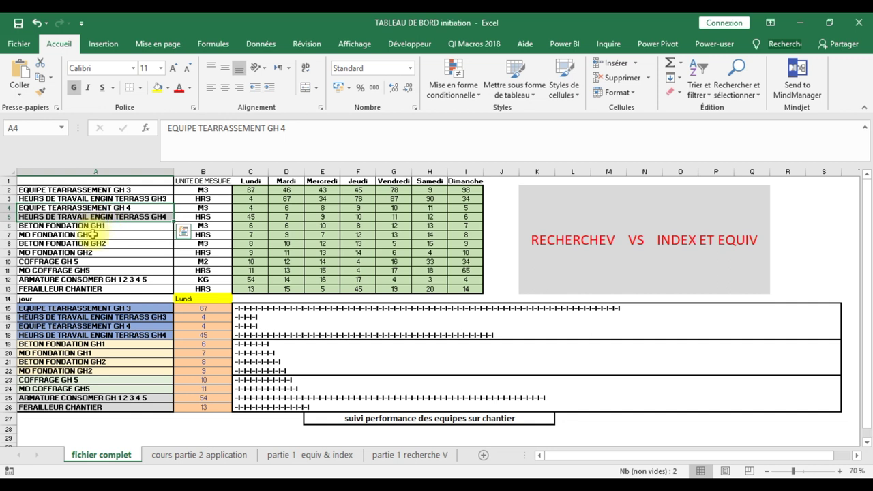
click(252, 201)
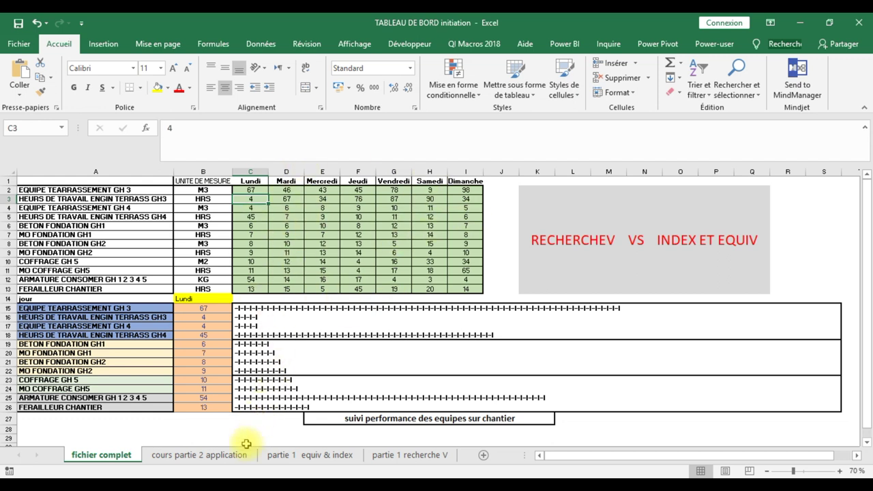
Step: Clear the lookup results and dash bars in B16:N27 on cours partie 2 application
click(222, 456)
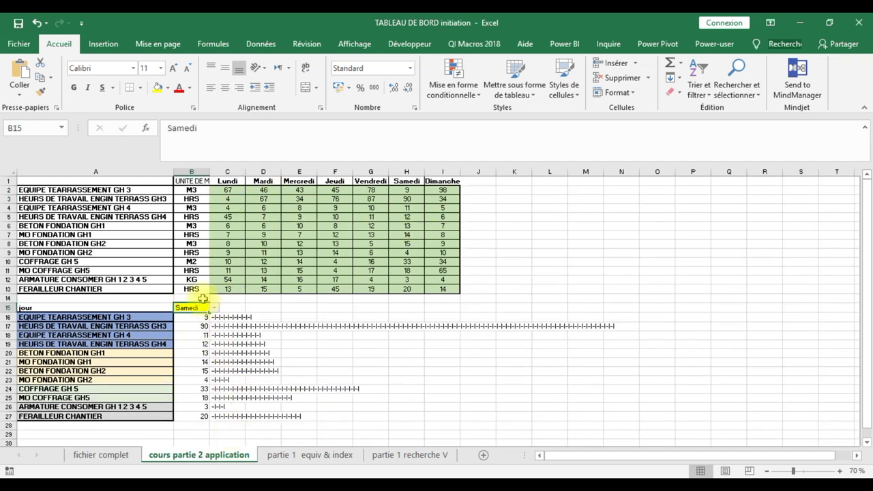
click(102, 462)
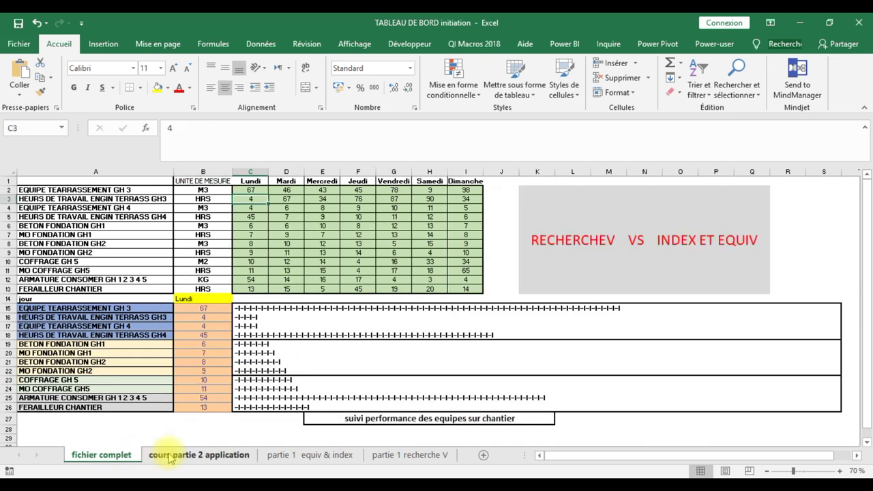
click(176, 455)
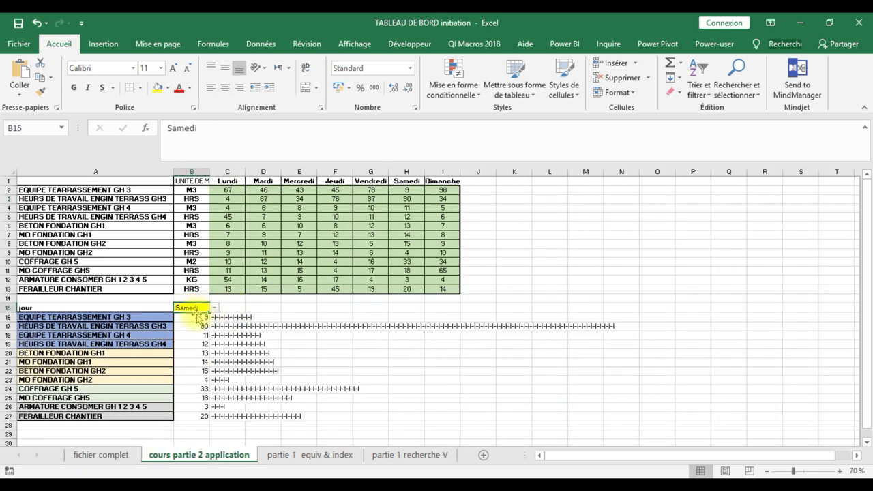
drag(196, 321, 607, 416)
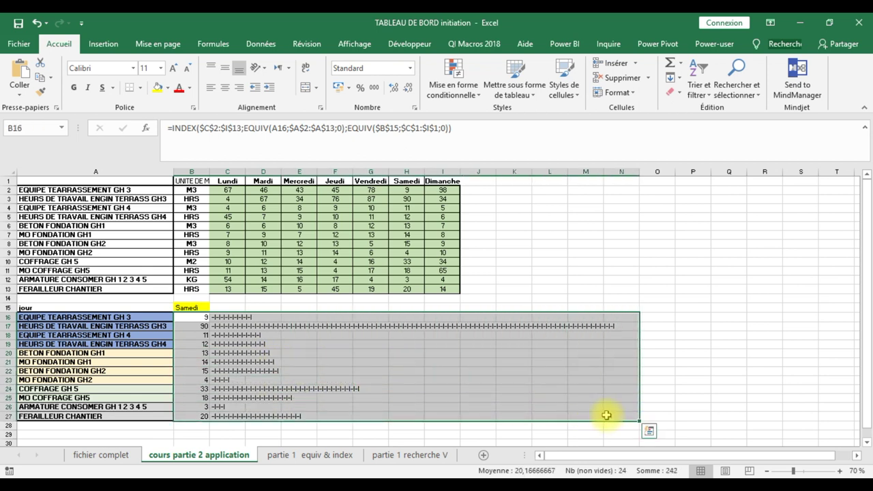
key(Delete)
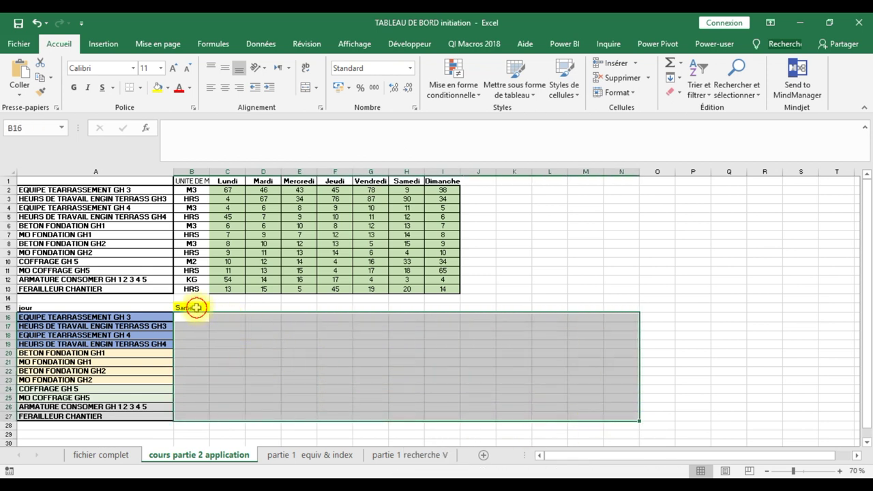
Step: Set the B15 day to Mardi, then go to the partie 1 recherche V sheet
click(197, 307)
click(213, 308)
click(198, 322)
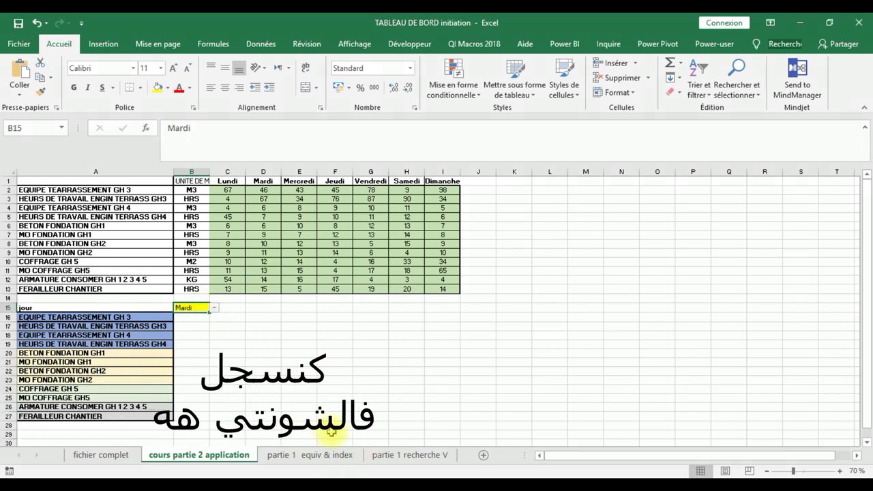
click(382, 454)
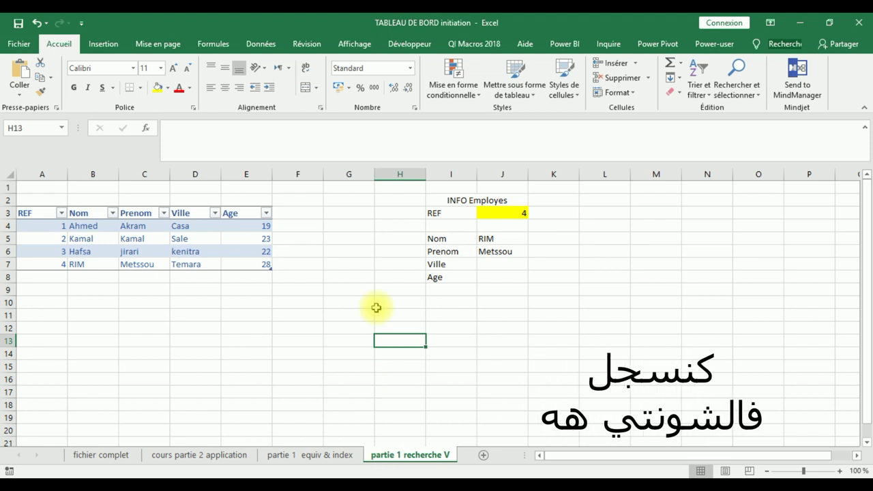
Step: Inspect the Nom RECHERCHEV formula and set the J3 REF to 1
click(276, 341)
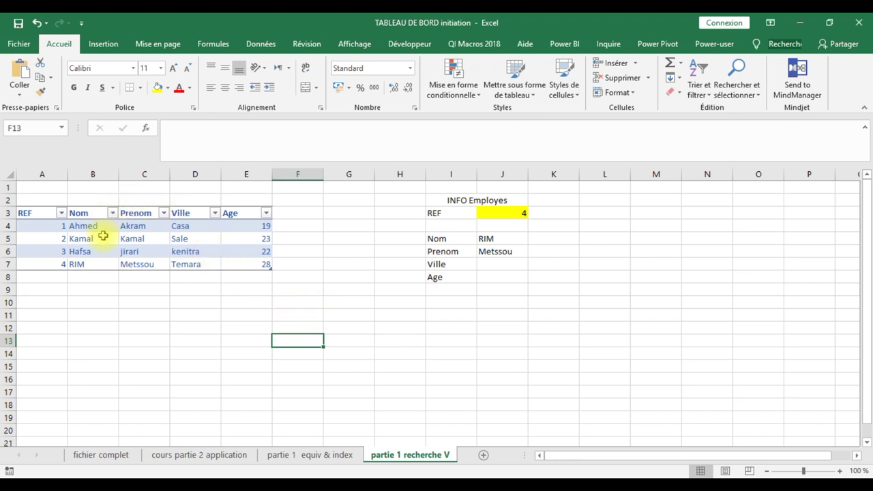
click(500, 238)
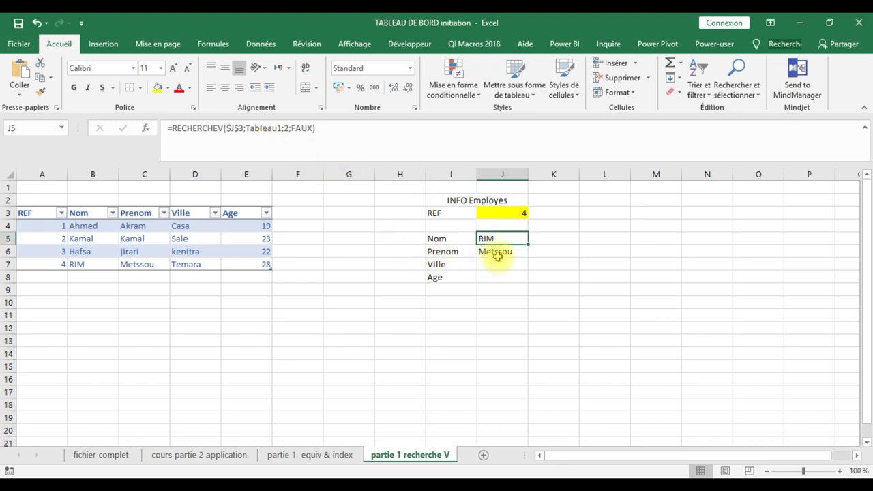
click(522, 214)
click(534, 214)
click(508, 224)
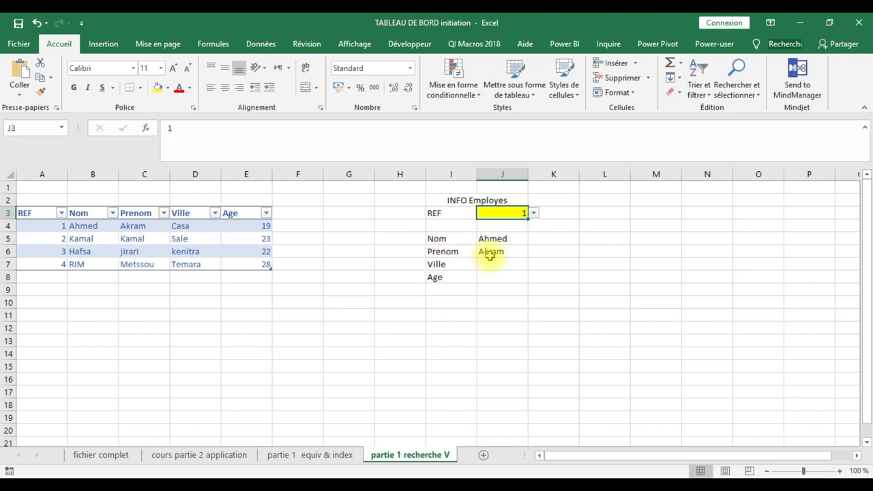
Step: Change the J3 REF to 2 so Nom and Prenom return Kamal
click(533, 213)
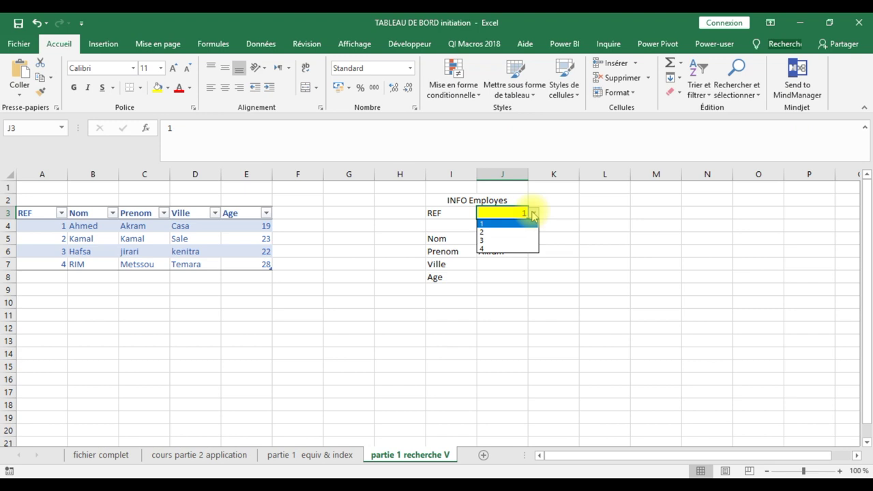
click(500, 233)
click(534, 214)
click(579, 214)
click(613, 213)
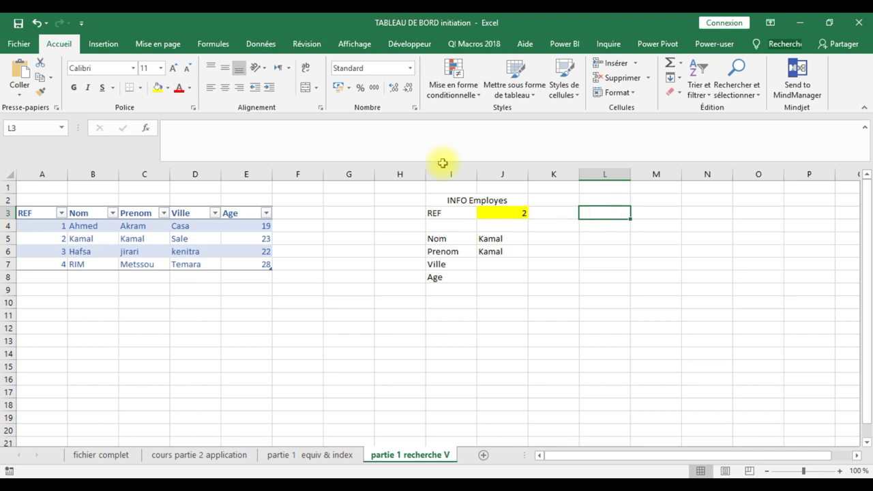
Step: Add a list data validation to L3 using the REF values in A4:A7 as source
click(261, 44)
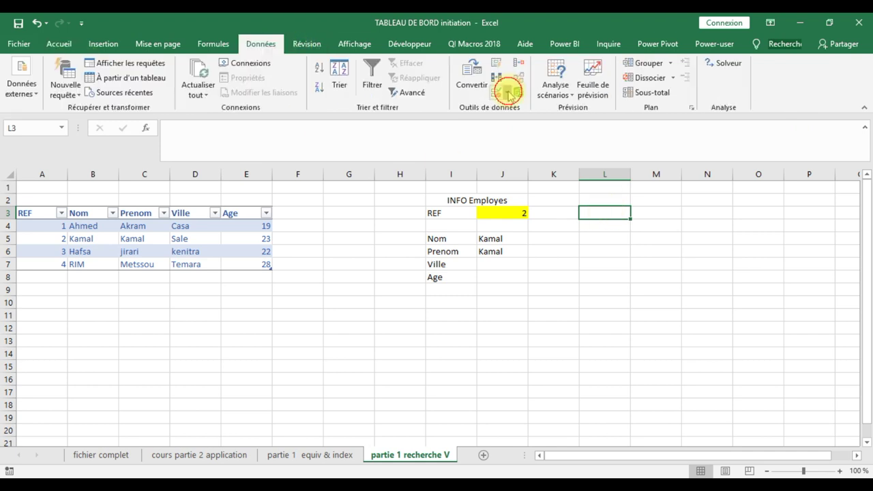
click(508, 94)
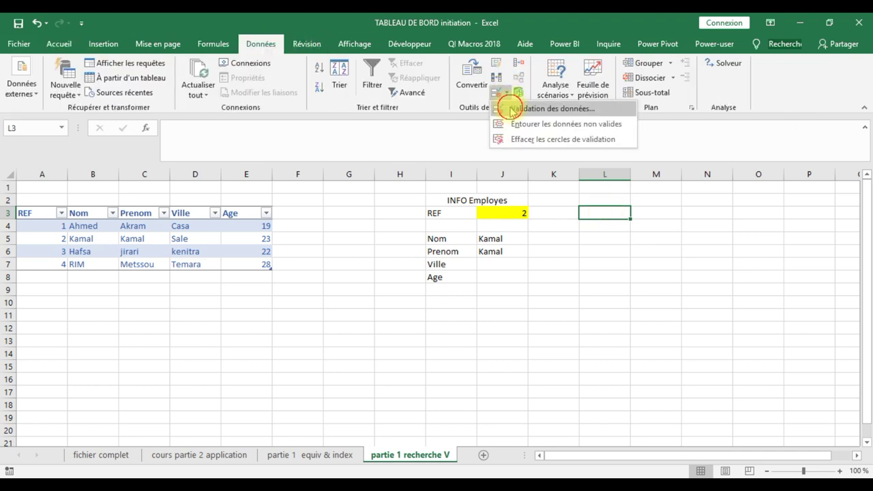
click(515, 108)
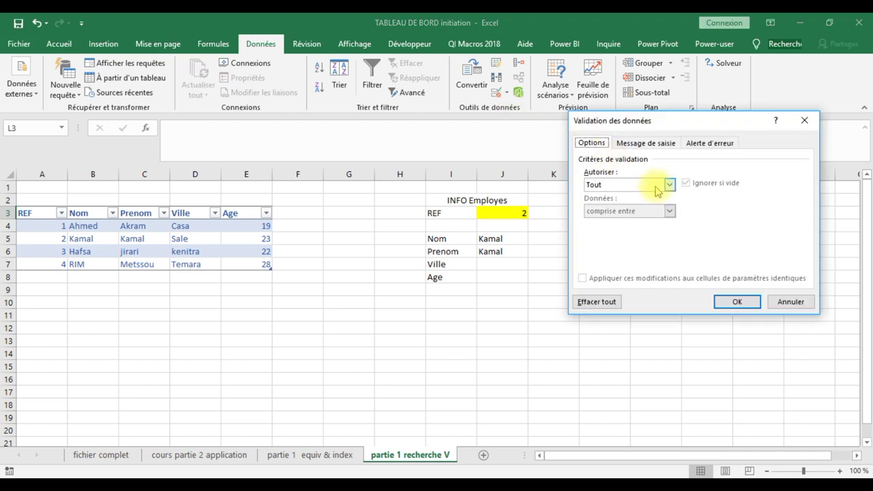
click(667, 184)
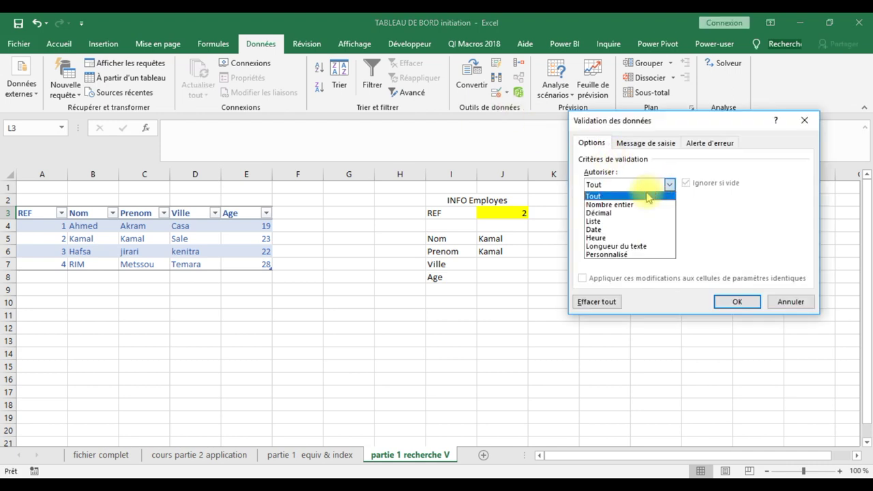
click(600, 221)
click(777, 237)
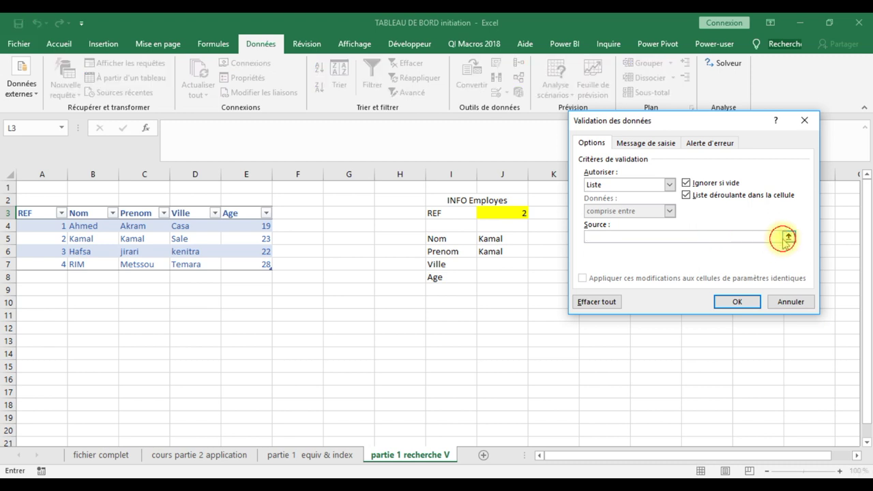
click(788, 237)
drag(50, 228, 48, 259)
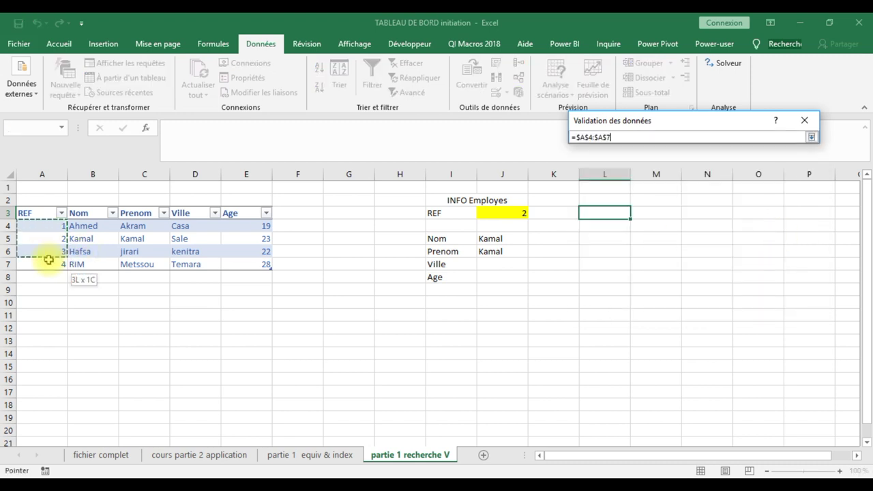
key(Return)
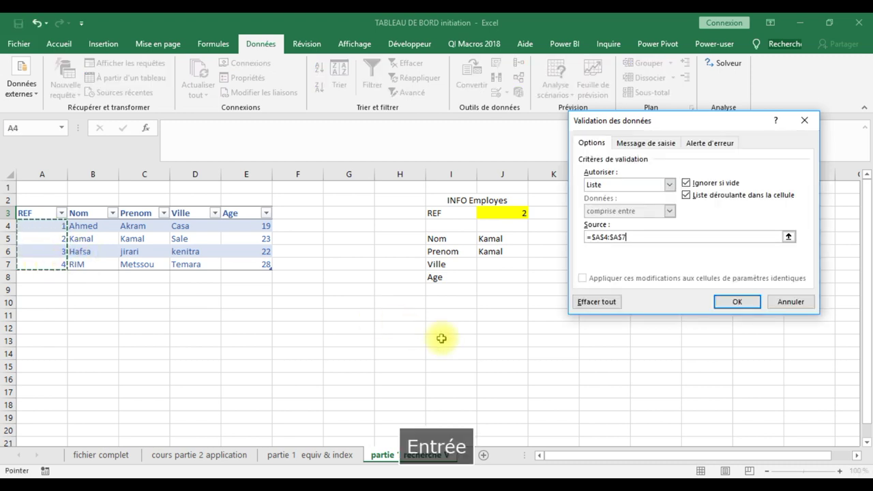
click(724, 302)
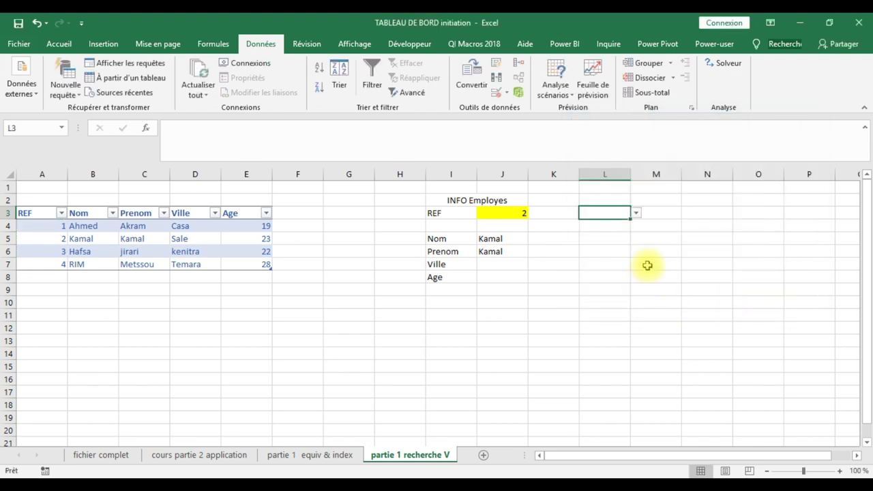
Step: Choose REF 2 from the new L3 dropdown and check the list works
click(635, 214)
click(615, 228)
click(638, 217)
click(620, 212)
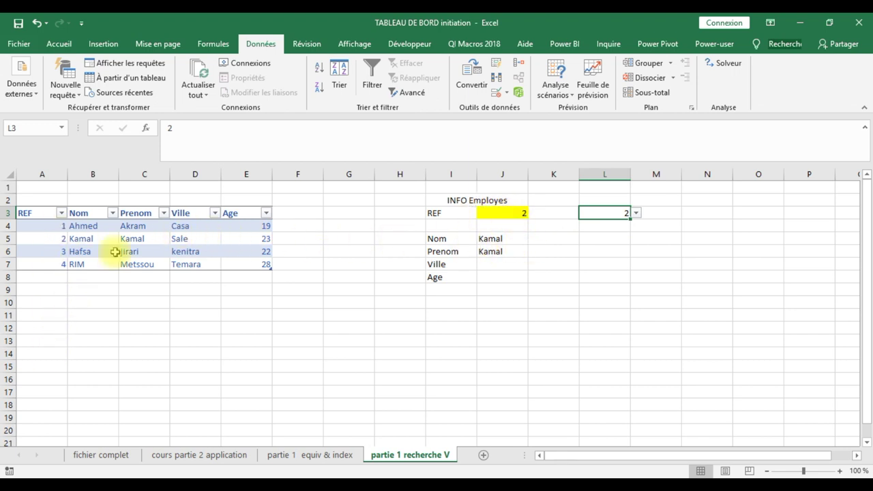
scroll(117, 249, down, 1)
scroll(117, 249, down, 1)
scroll(116, 249, up, 2)
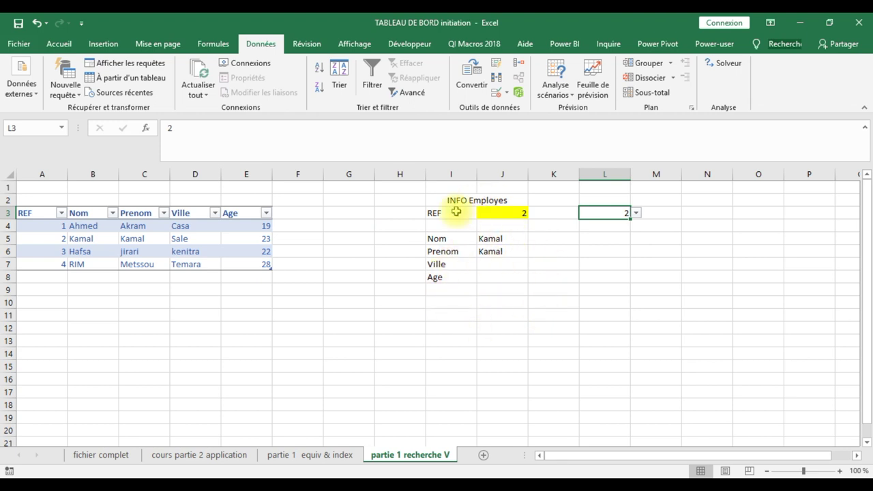
click(519, 239)
click(525, 215)
click(534, 214)
click(532, 213)
click(505, 232)
click(533, 214)
click(515, 241)
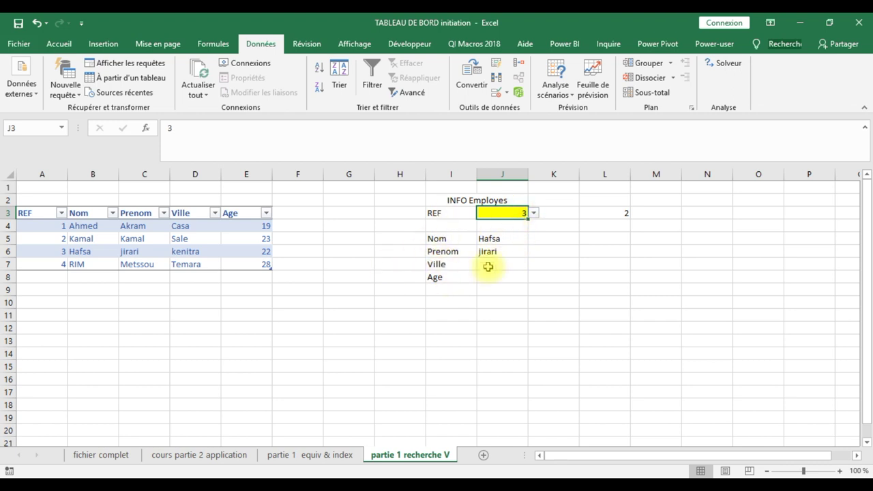
Step: Review the Prenom lookup formula in J6 without changing it
click(489, 251)
click(376, 129)
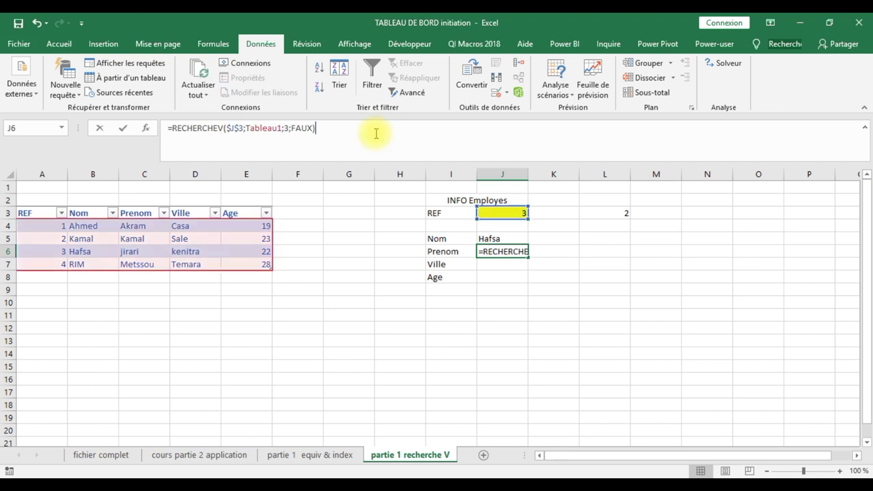
key(Escape)
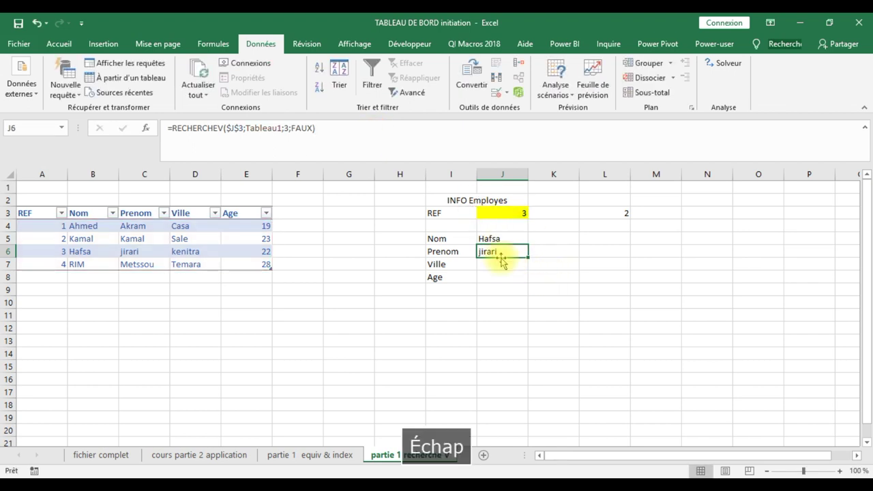
click(404, 146)
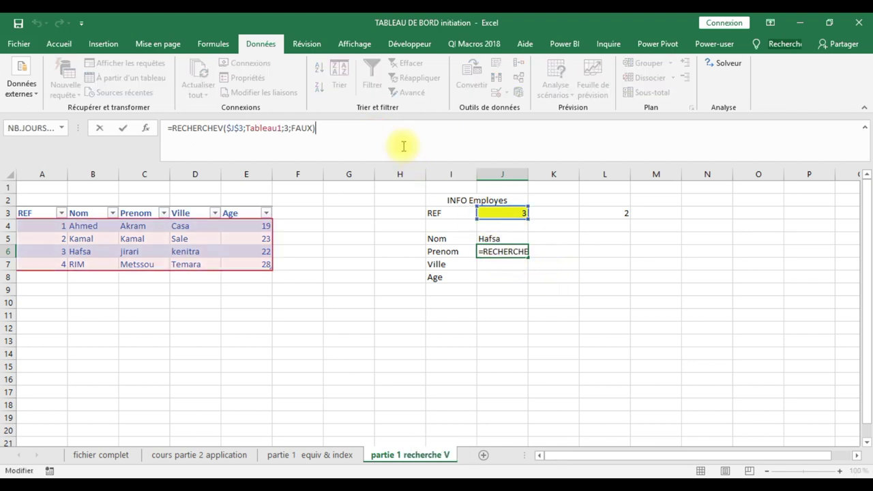
key(Escape)
Step: Enter =RECHERCHEV($J$3;Tableau1;4;FAUX) in J7 so Ville returns kenitra
click(496, 266)
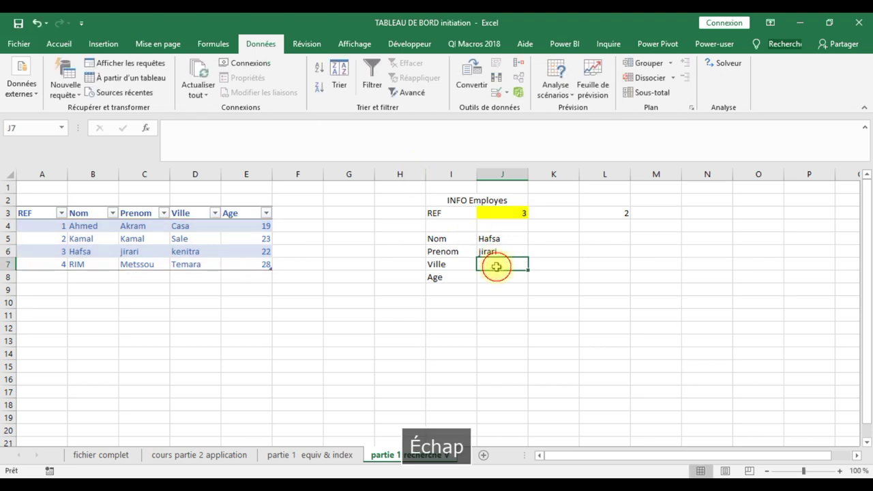
text(=recherche)
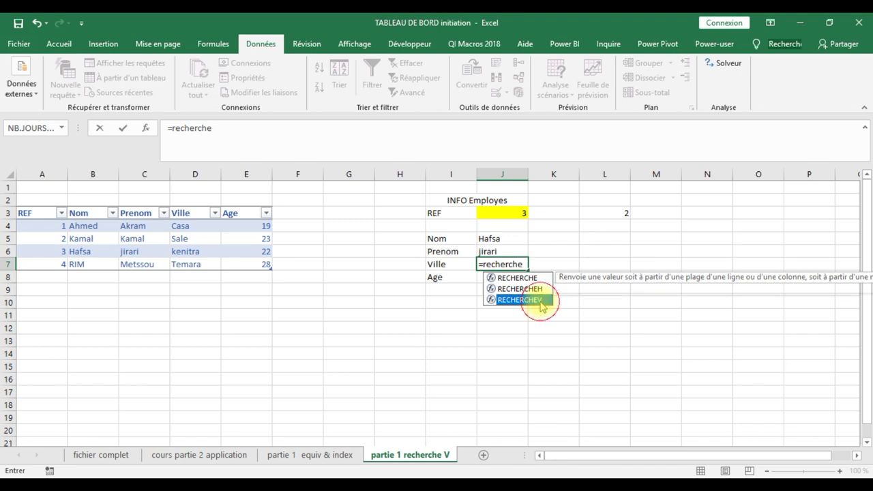
double_click(540, 301)
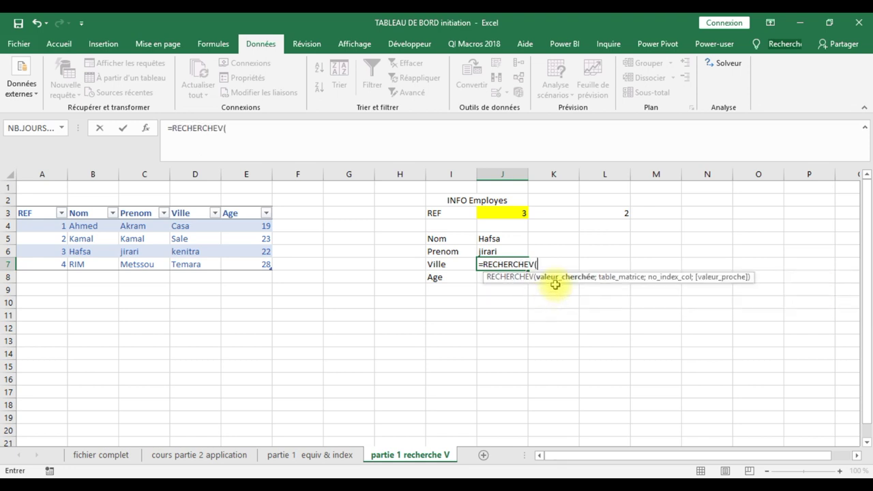
click(517, 213)
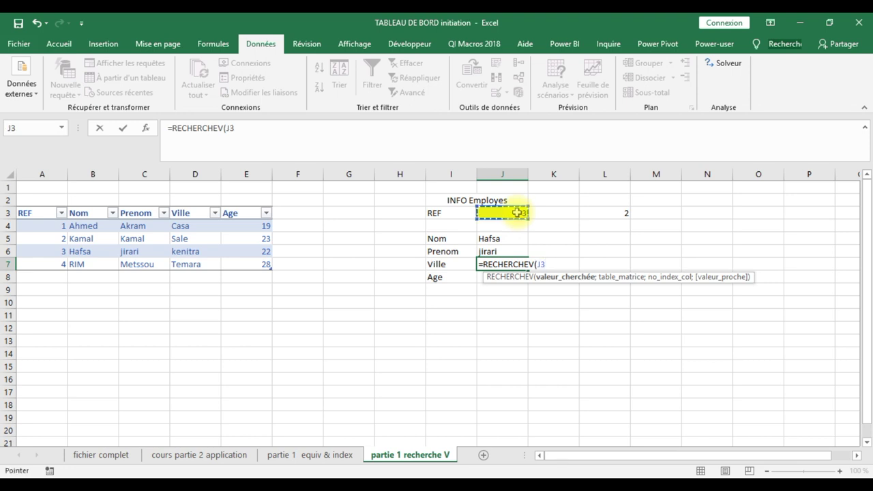
key(F4)
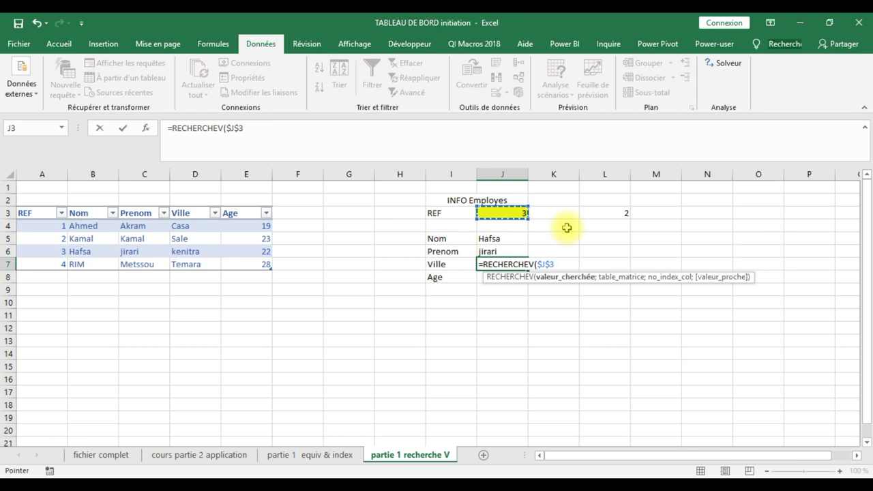
text(;)
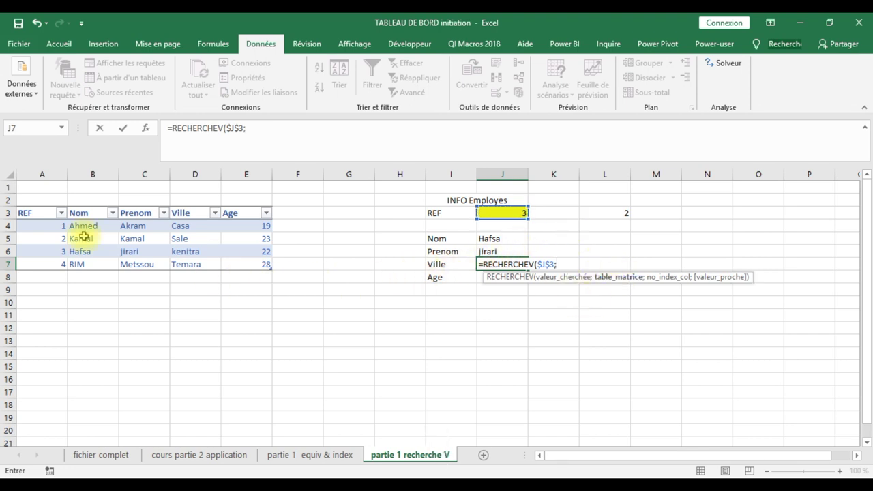
drag(48, 225, 245, 241)
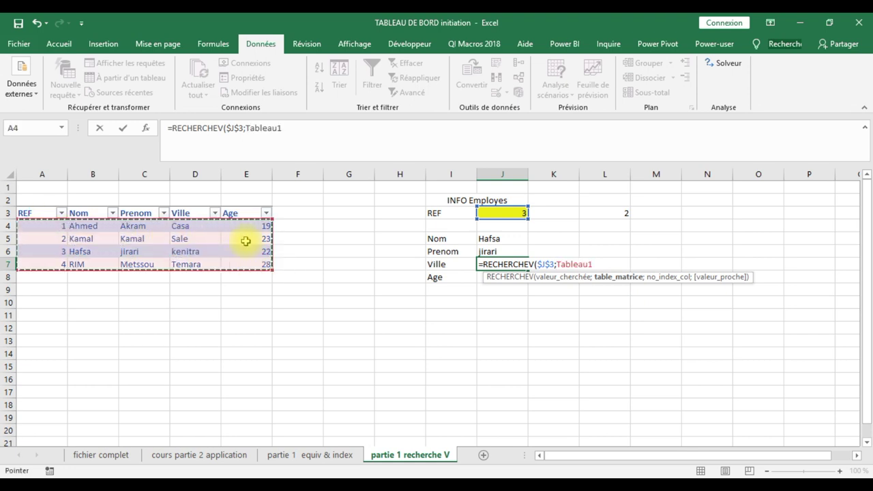
text(;)
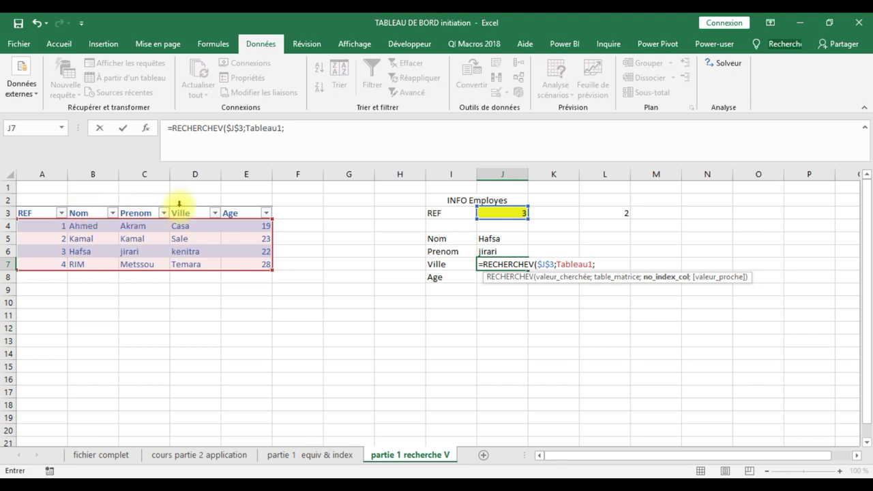
text(4)
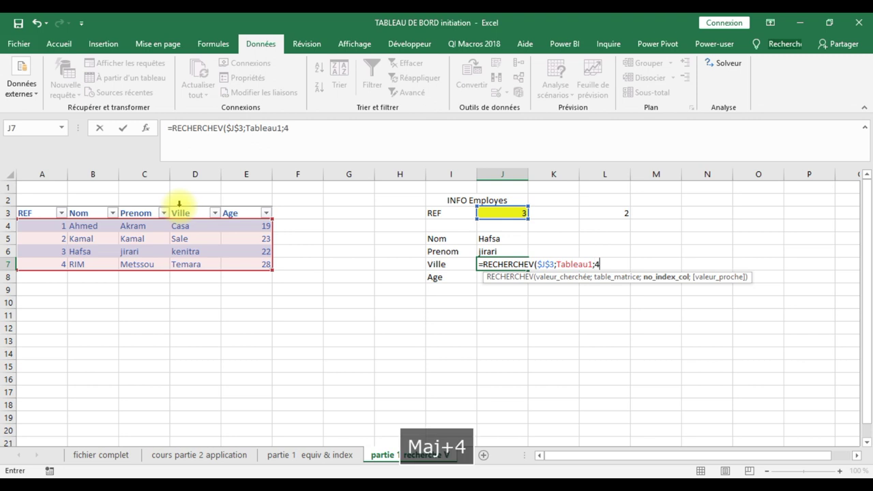
text(;)
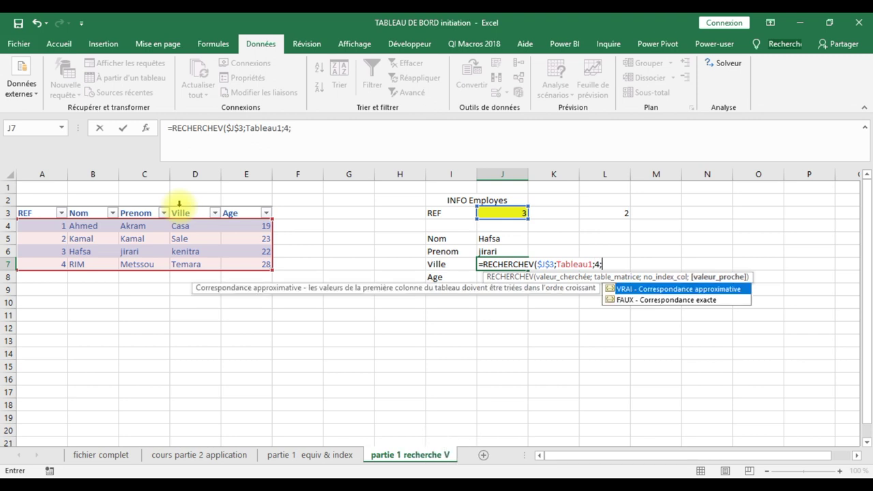
double_click(653, 300)
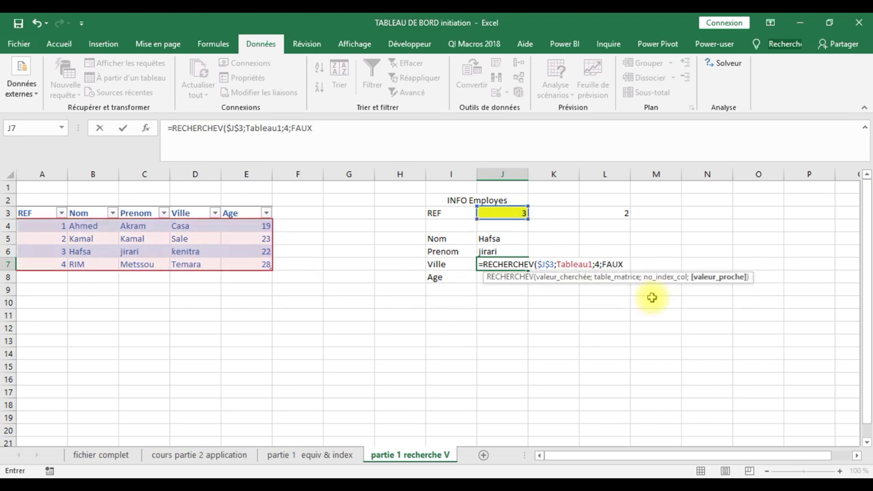
key(Return)
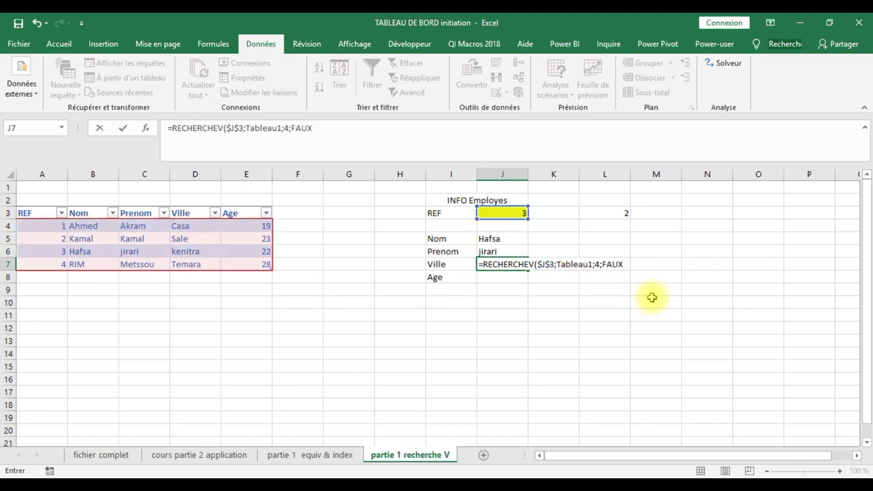
key(Return)
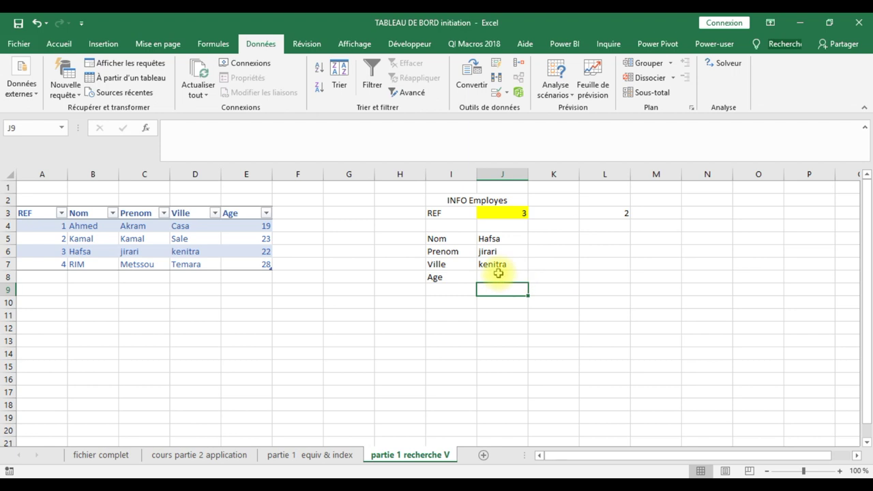
Step: Copy the Ville formula into J8 and change its column index to 5, returning Age 22
click(501, 266)
drag(528, 270, 532, 281)
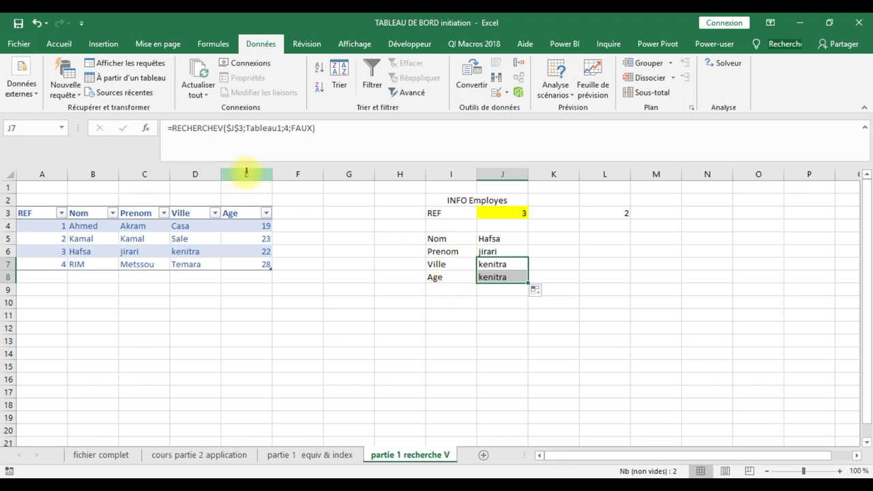
click(503, 278)
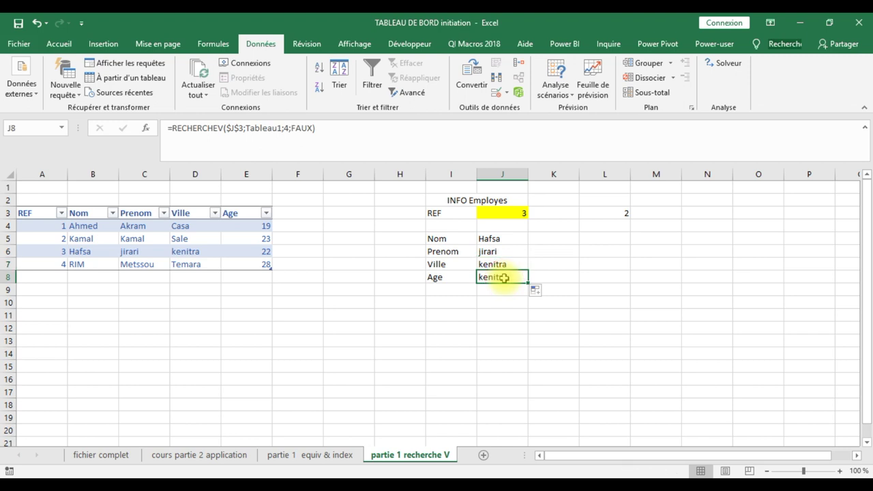
click(288, 129)
key(BackSpace)
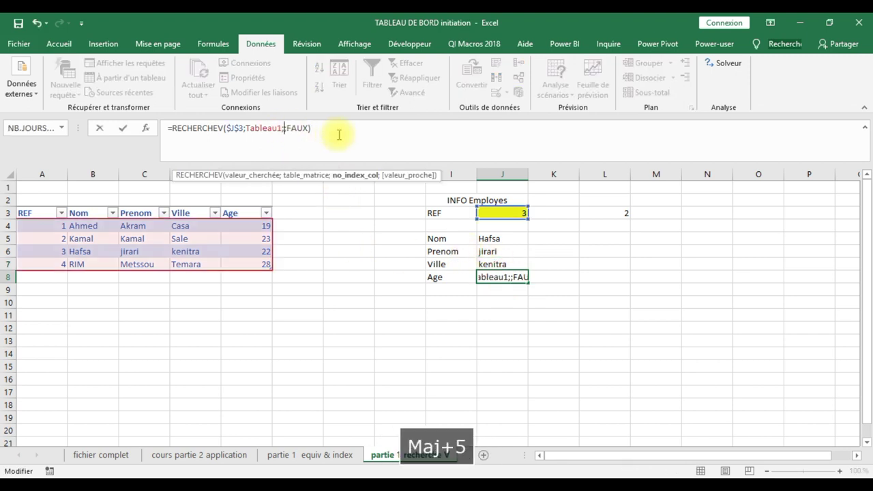
text(5)
key(Return)
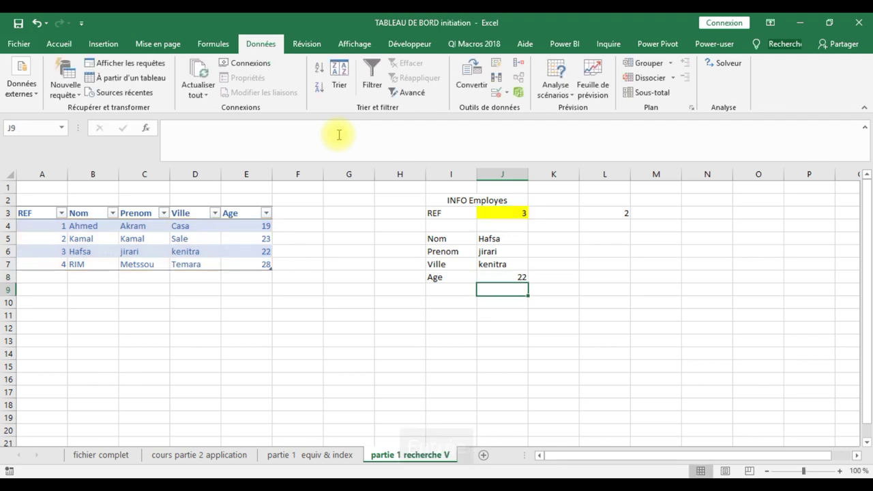
click(518, 213)
click(534, 214)
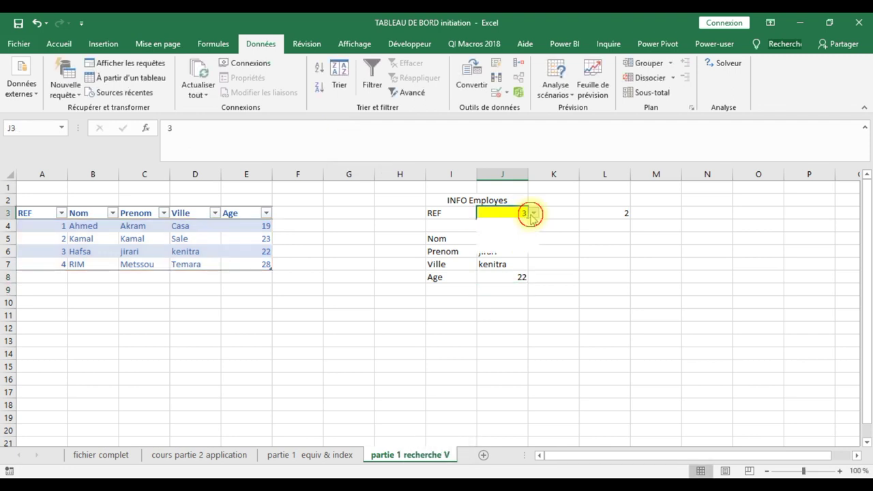
click(523, 228)
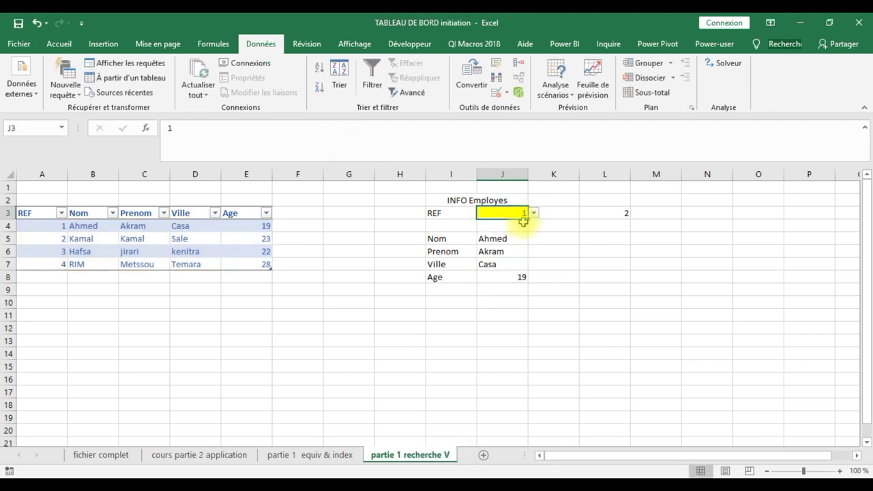
click(534, 213)
click(513, 230)
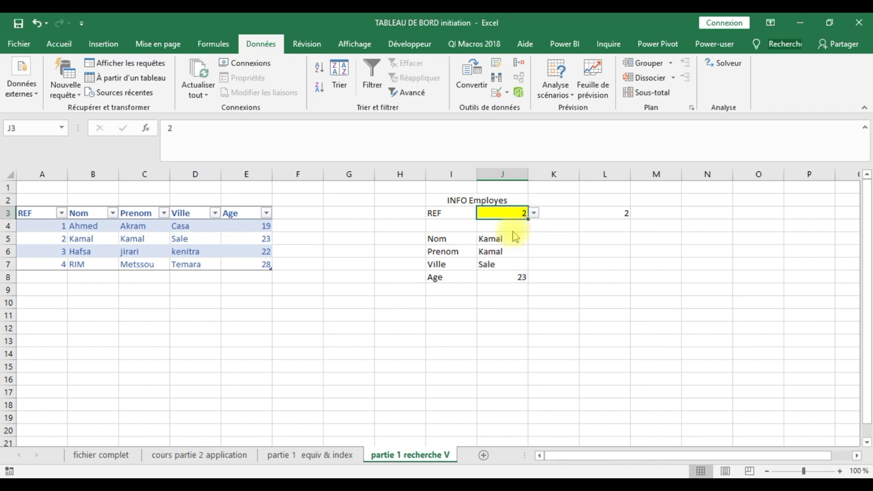
click(534, 213)
click(511, 242)
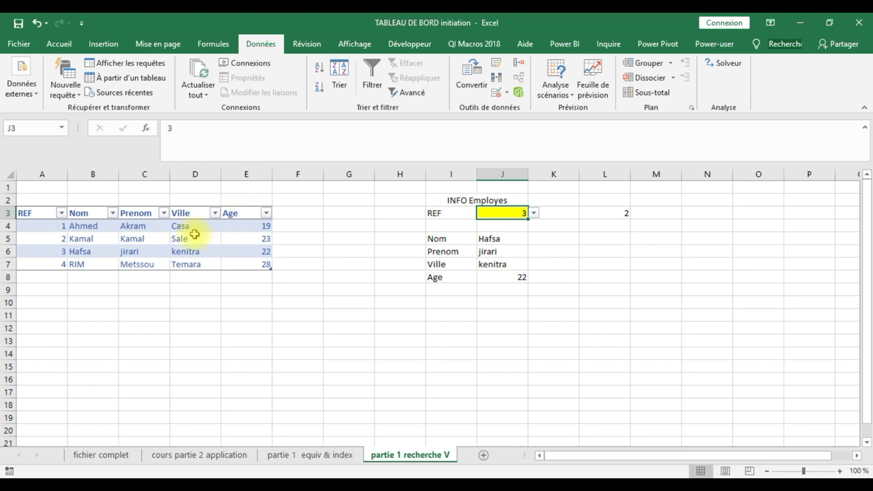
scroll(65, 251, down, 5)
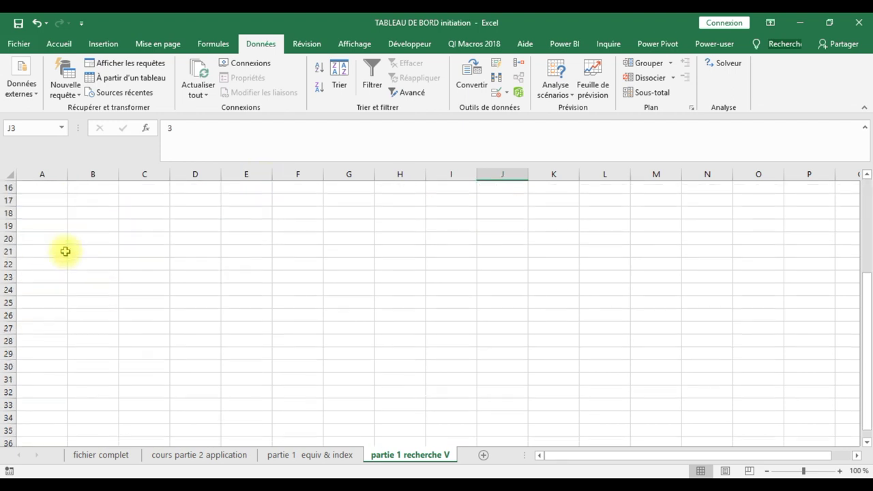
scroll(65, 251, down, 5)
scroll(64, 251, up, 10)
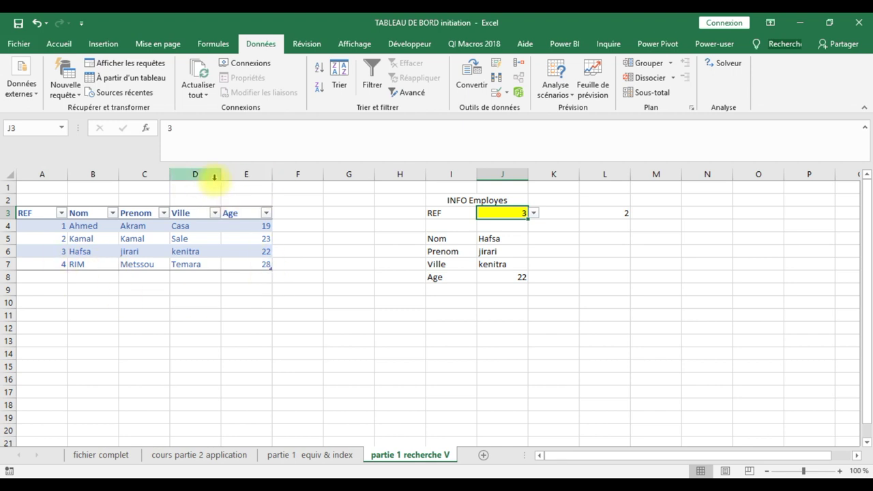
Step: Review the column-5 Age lookup in J8, then switch to the partie 1 equiv & index sheet
click(501, 279)
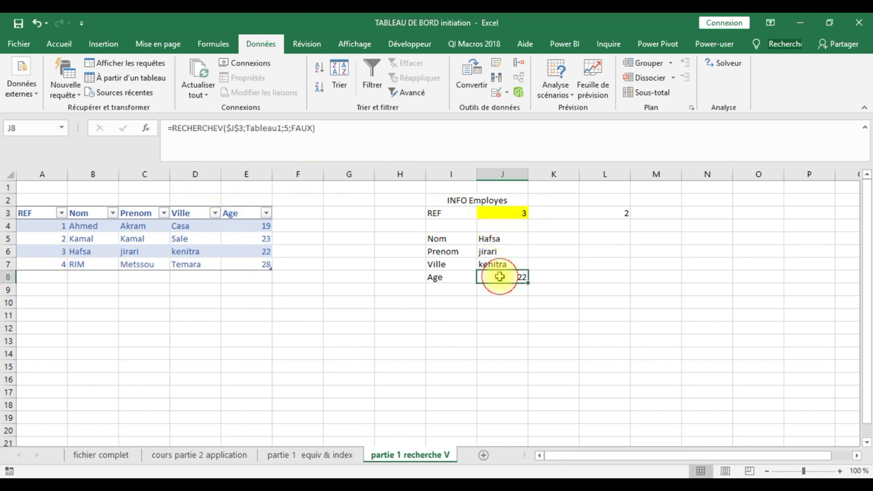
click(287, 129)
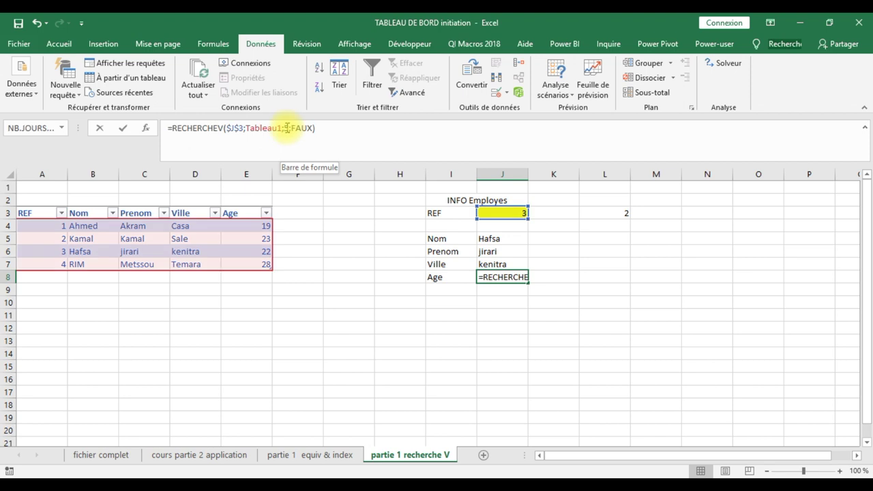
click(287, 128)
text(5)
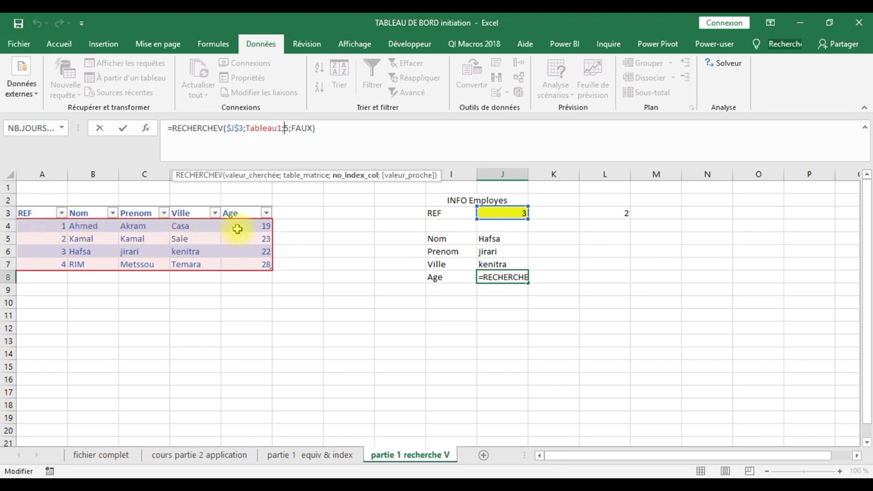
key(Escape)
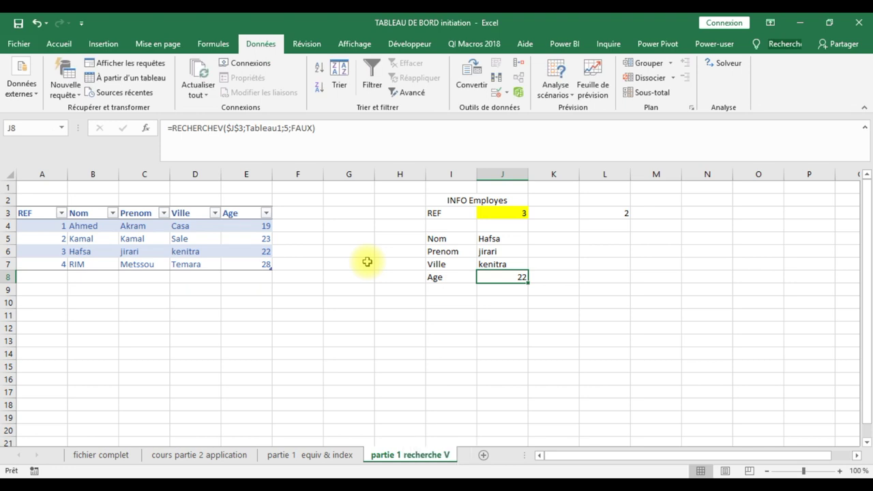
click(308, 454)
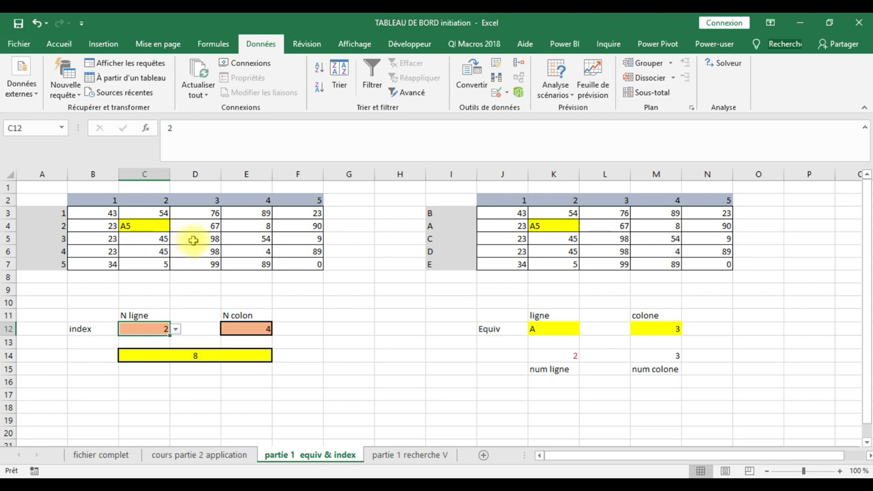
click(193, 240)
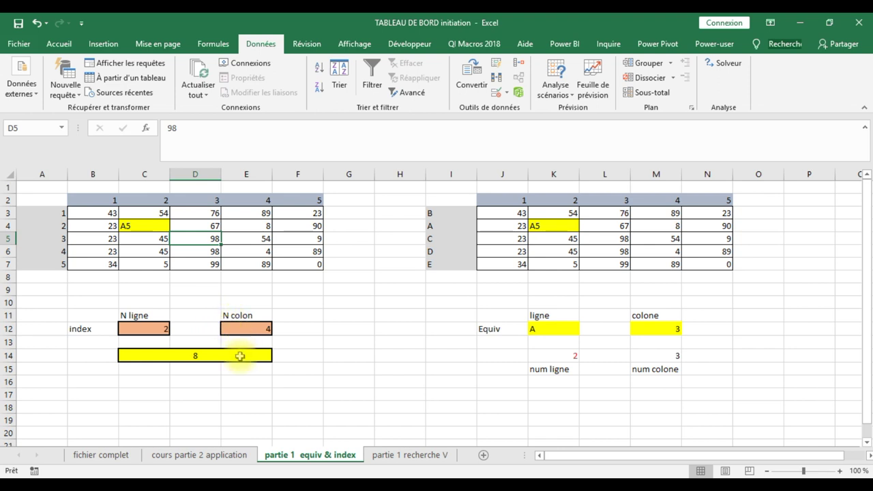
click(156, 330)
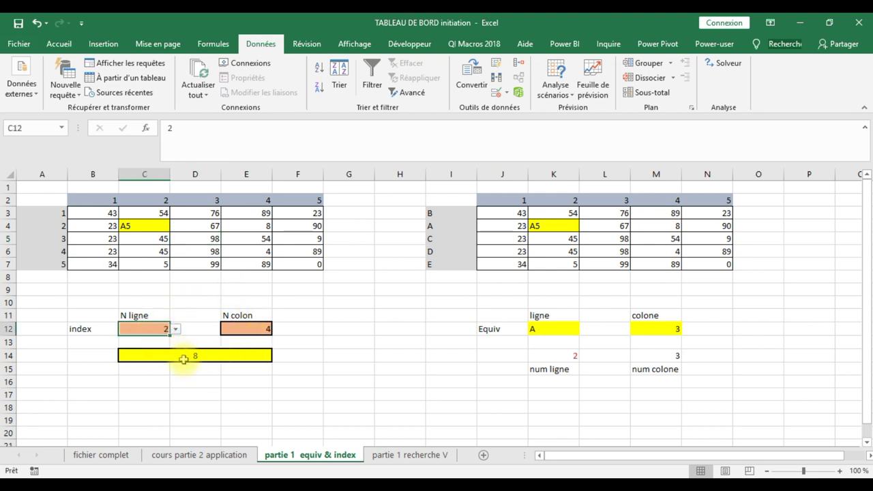
click(180, 356)
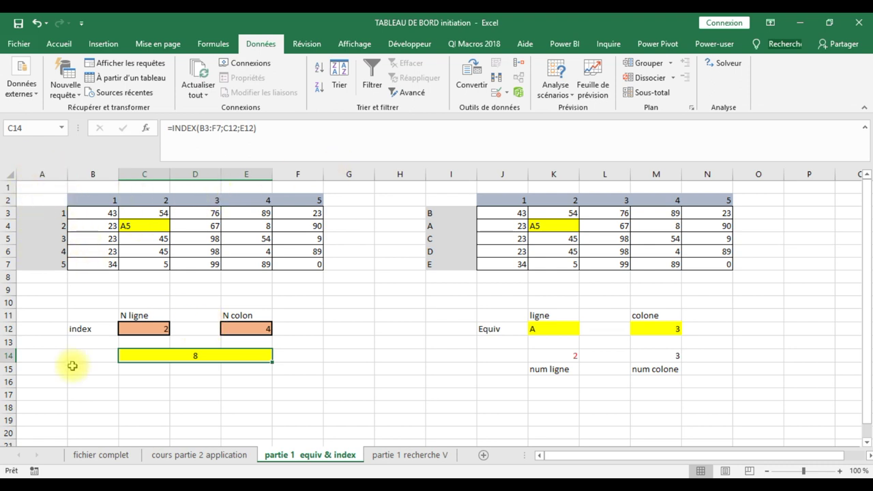
double_click(166, 358)
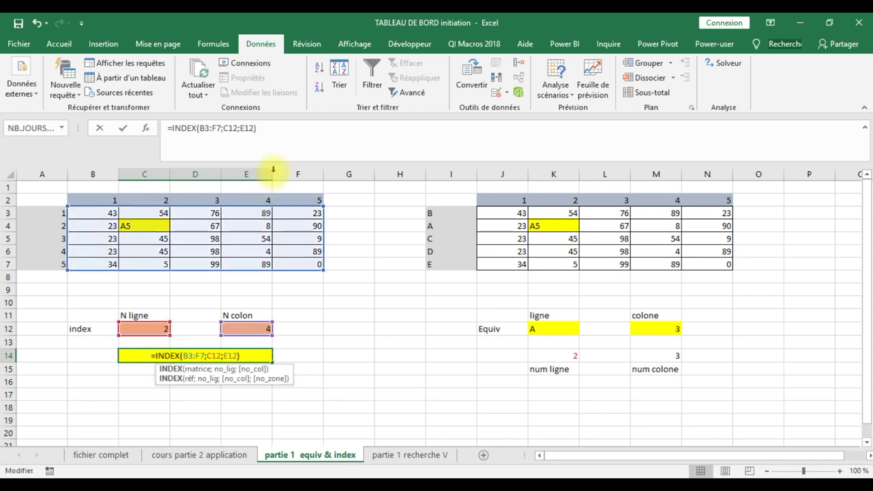
click(273, 130)
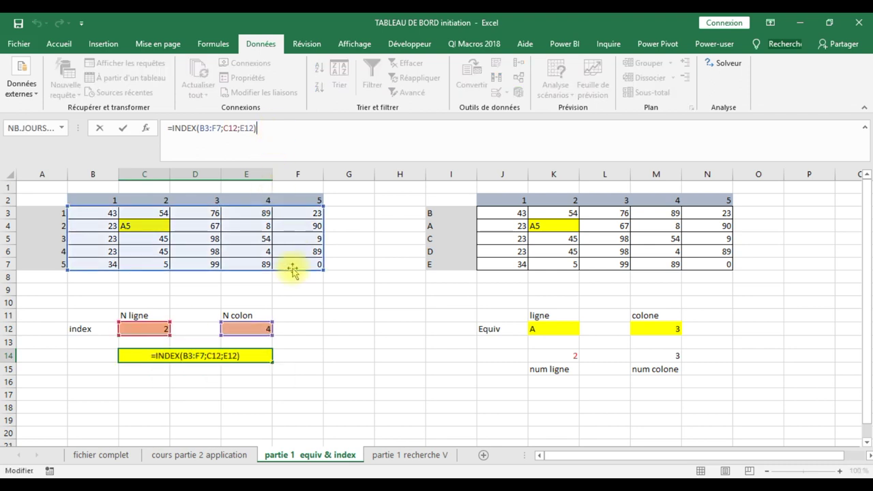
key(Escape)
click(163, 331)
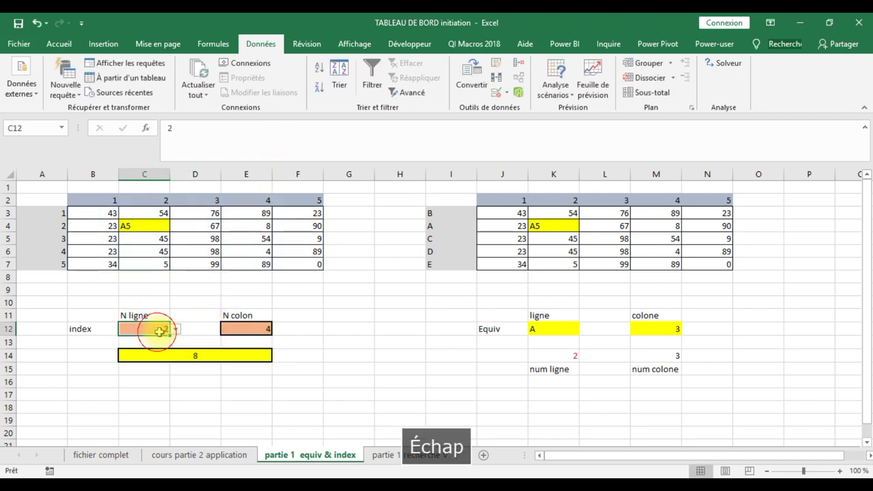
click(175, 329)
click(160, 356)
click(176, 329)
click(157, 348)
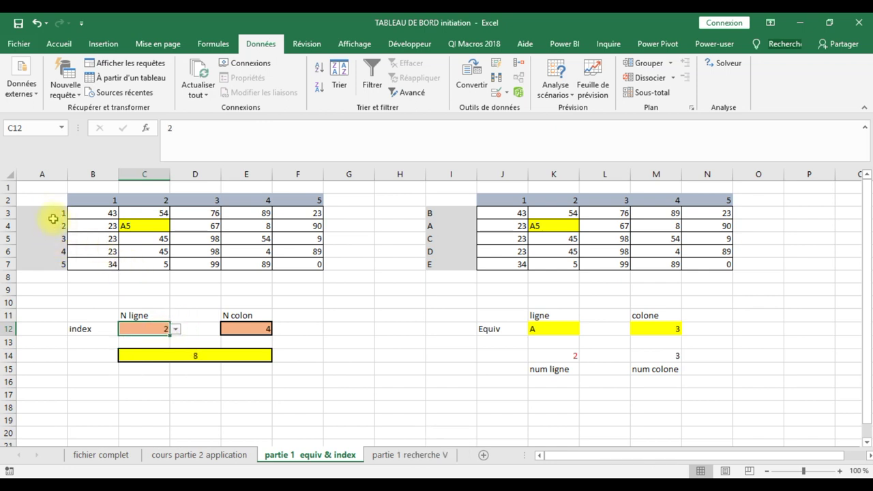
Step: Set the E12 column number to 3 and highlight row 4 and column D to show 67
click(249, 330)
click(278, 329)
click(245, 356)
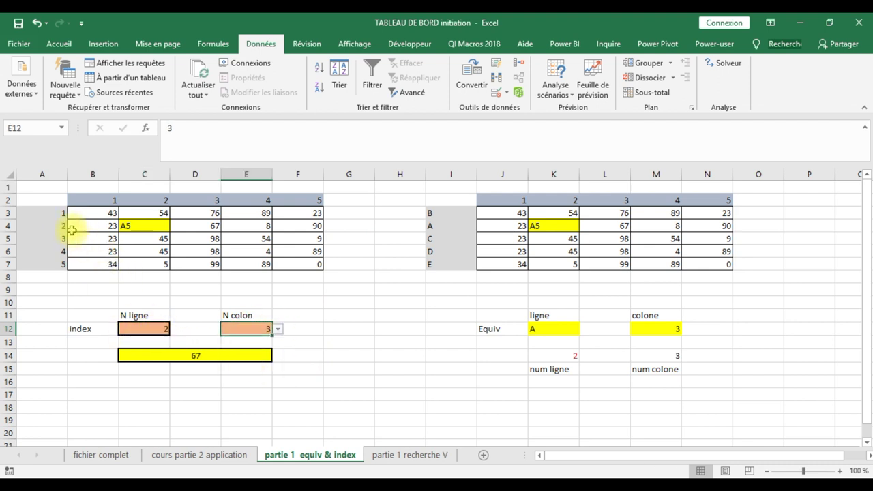
drag(9, 213, 9, 266)
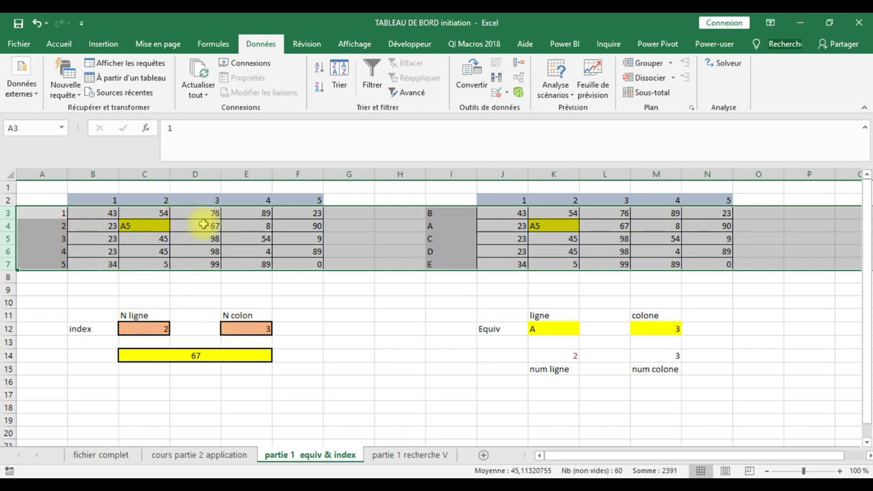
click(198, 174)
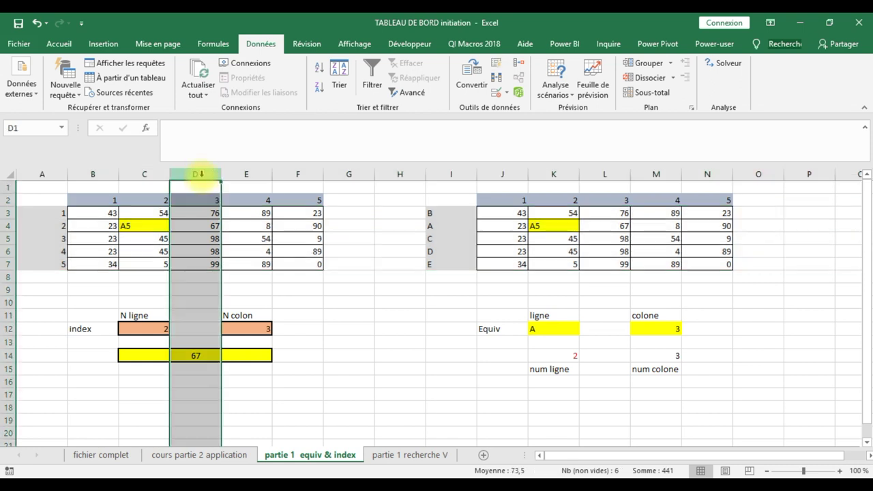
click(5, 225)
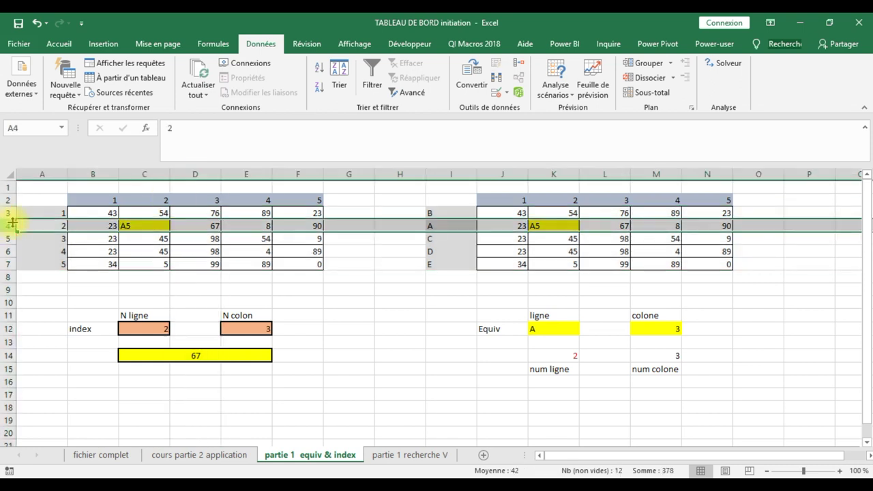
click(214, 227)
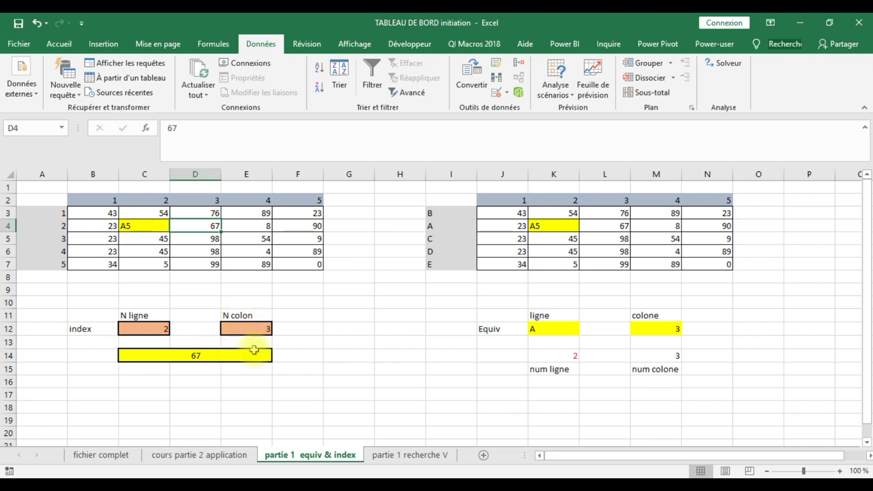
Step: Merge C17:E17 into a single result box
drag(153, 394, 254, 395)
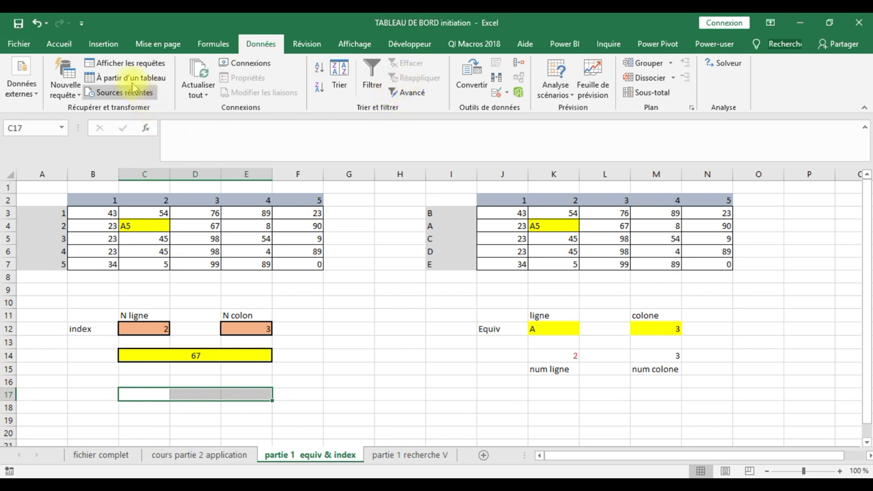
click(58, 44)
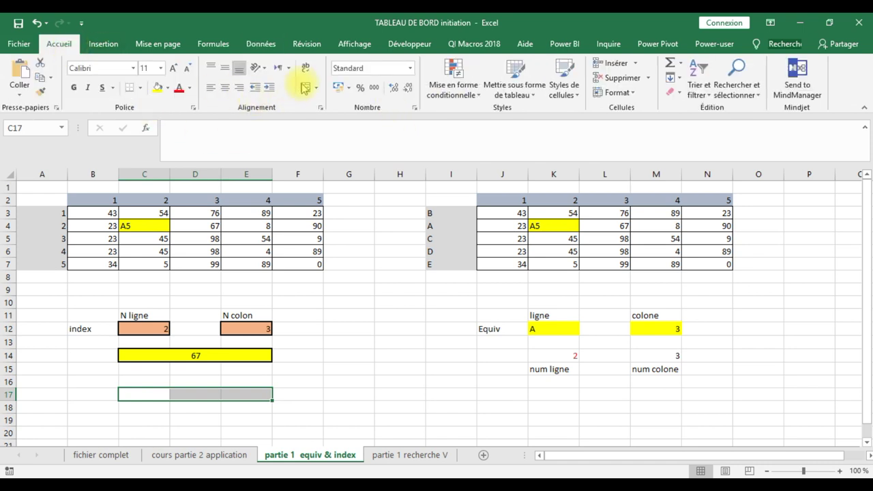
click(305, 88)
Step: Format the merged C17 cell with yellow fill, bold text and font size 14
click(163, 89)
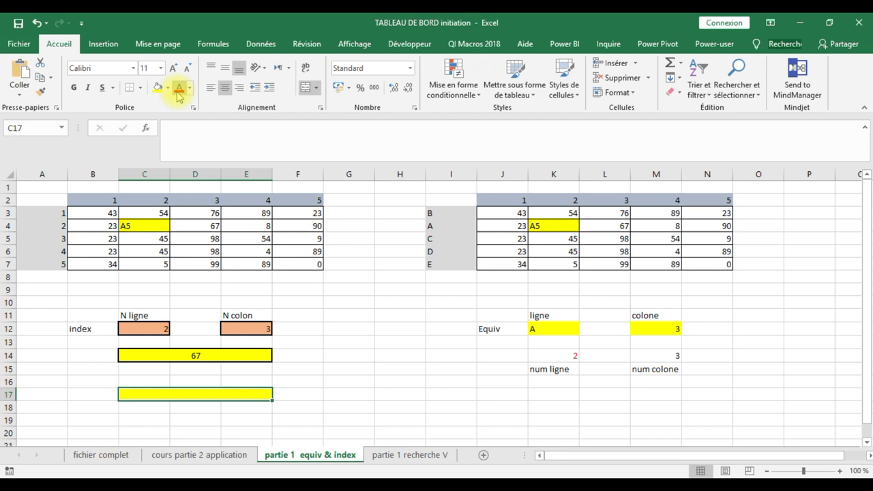
key(ctrl+shift+greater)
click(78, 87)
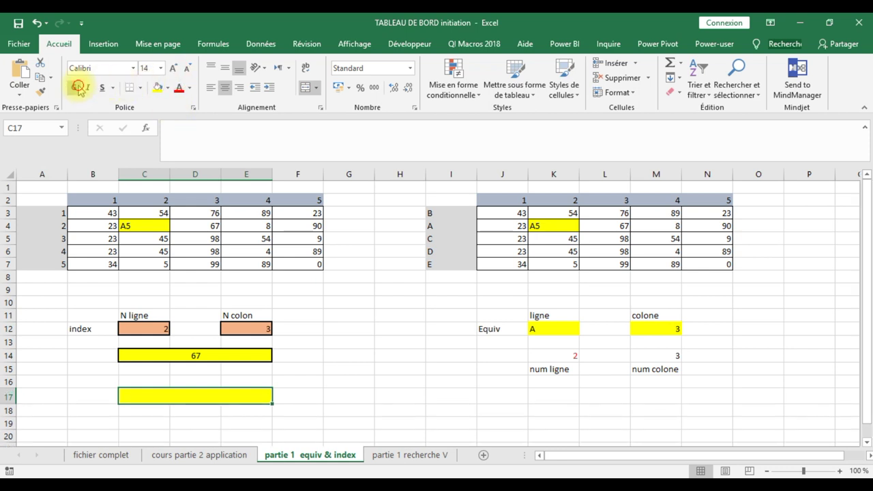
Step: Start a formula in merged cell C17 with the INDEX function, fixing the typing mistakes
double_click(218, 398)
text(=)
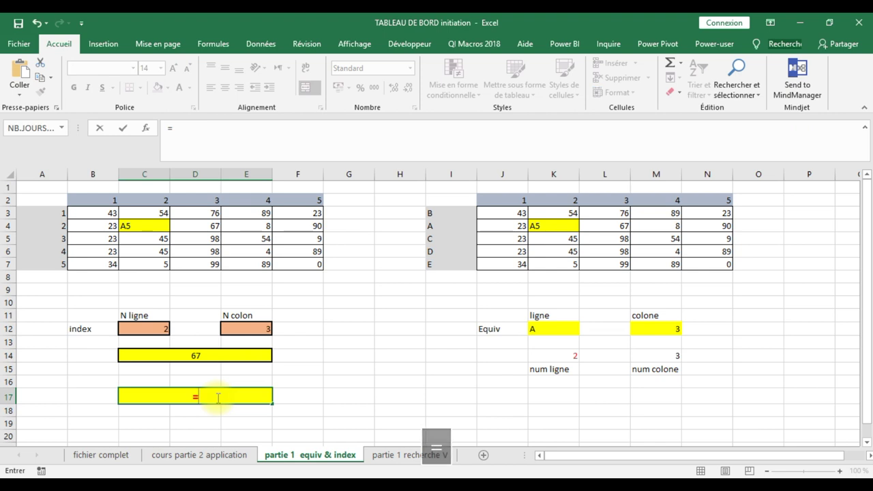
text(iex)
key(BackSpace)
key(BackSpace)
text(,)
key(BackSpace)
text(n)
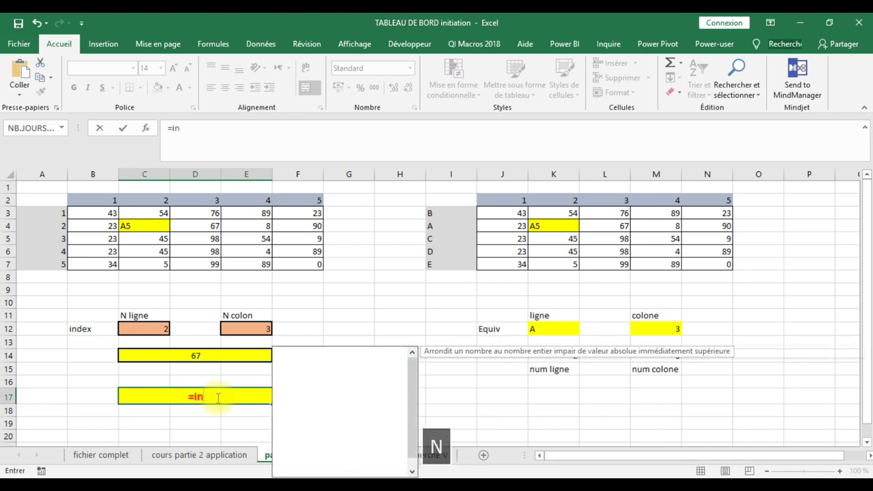
text(des)
key(BackSpace)
text(x)
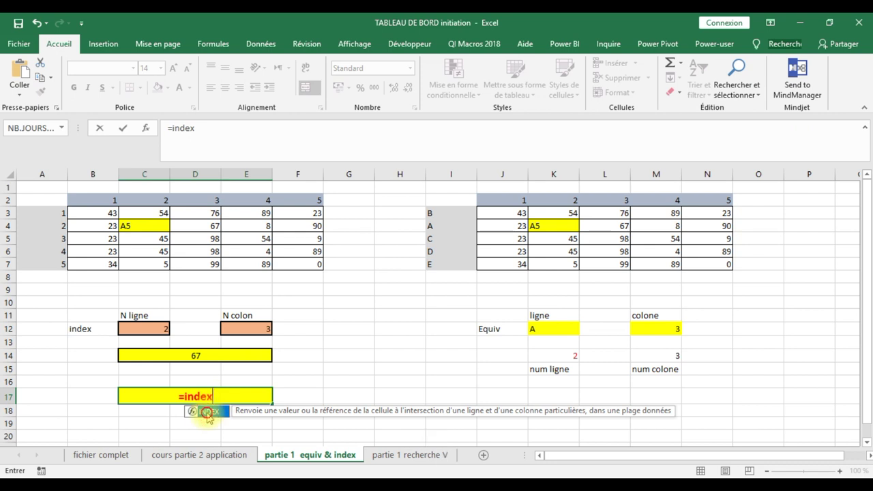
double_click(207, 413)
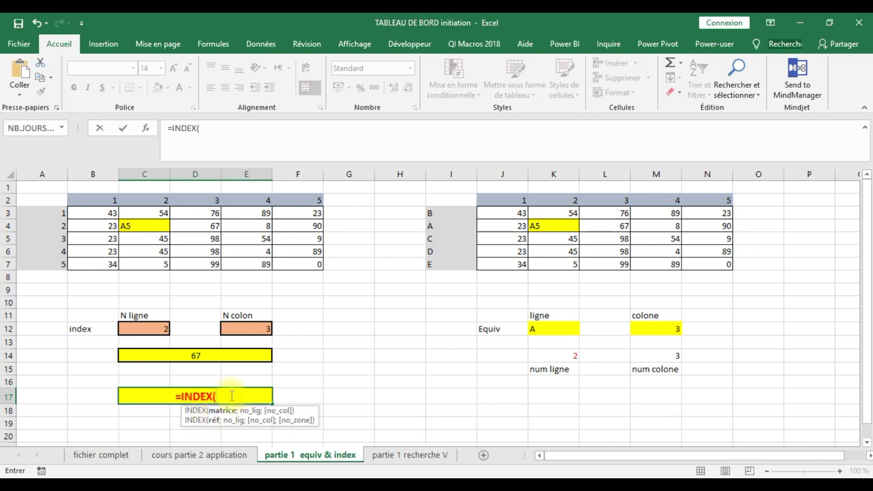
Step: Complete =INDEX(B3:F7;C12;E12) in C17 so it returns 67
click(115, 215)
mouse_move(118, 217)
mouse_down()
mouse_move(282, 259)
mouse_move(288, 270)
mouse_up()
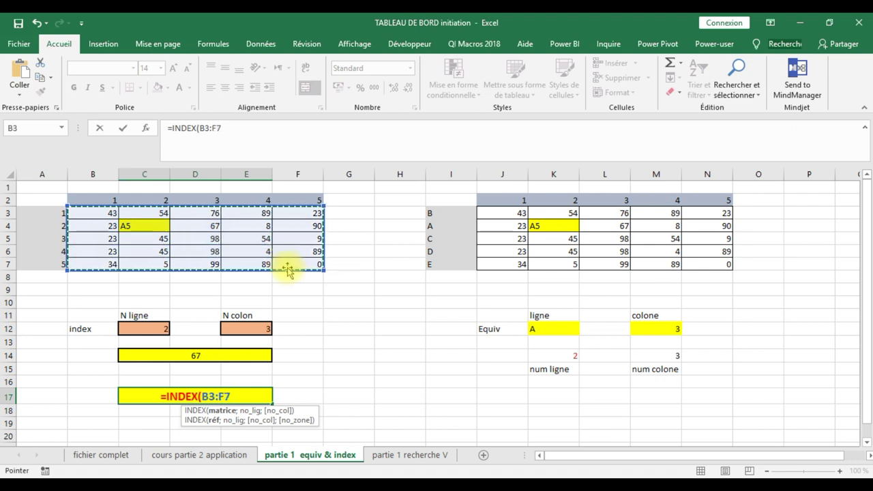
text(;)
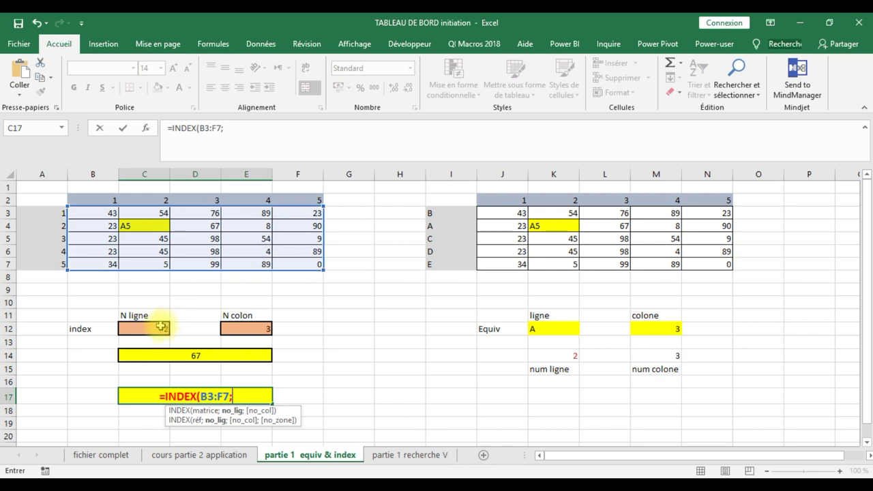
click(156, 327)
text(;)
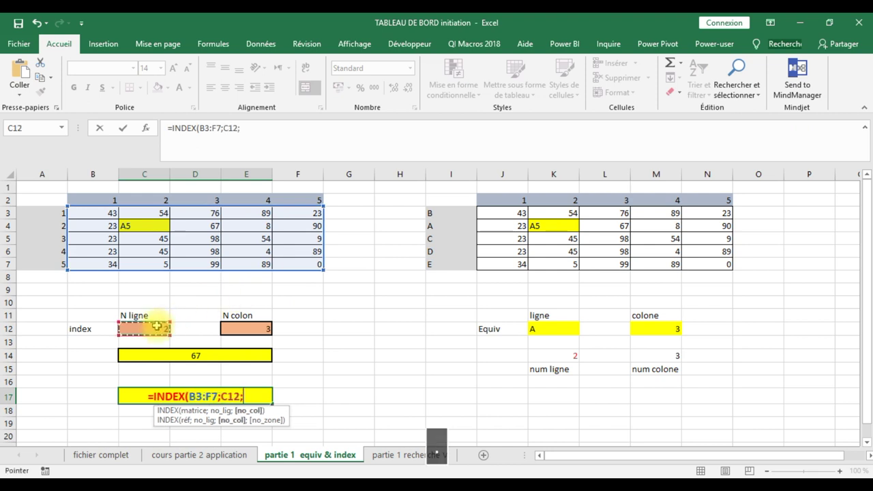
click(226, 326)
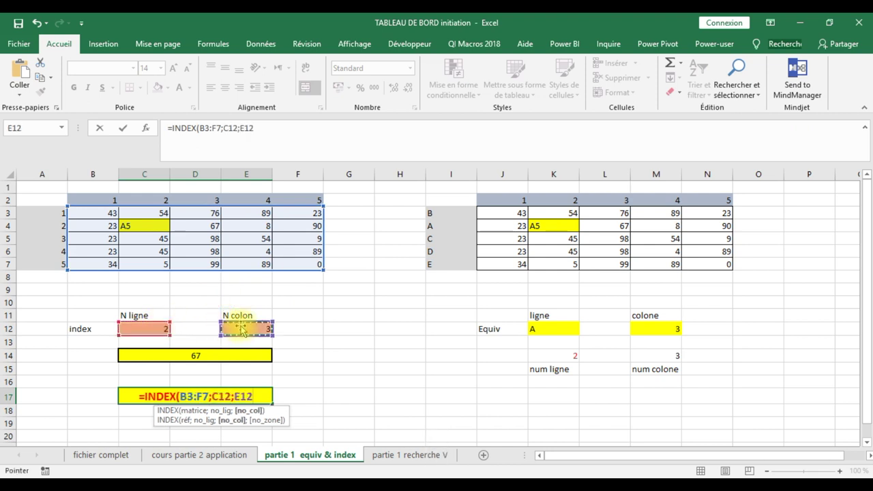
key(Return)
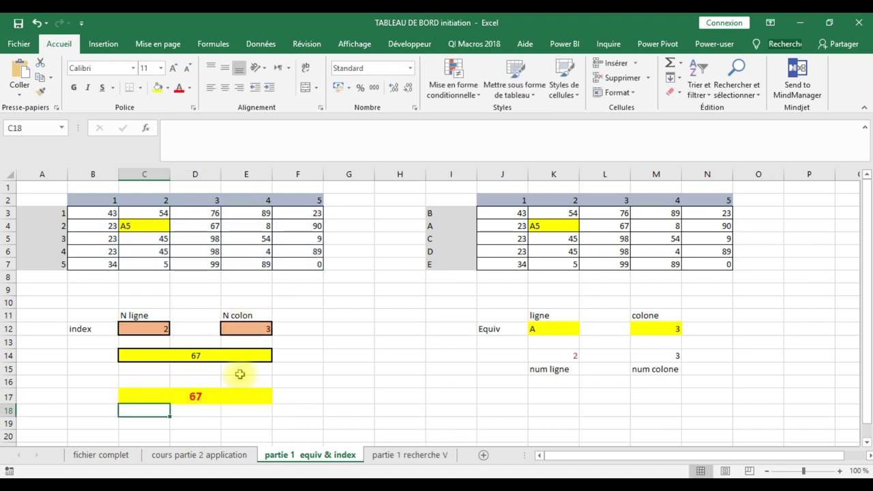
Step: Change the column number in E12 to 2 from its dropdown
click(249, 328)
click(278, 329)
click(254, 355)
click(278, 329)
click(264, 348)
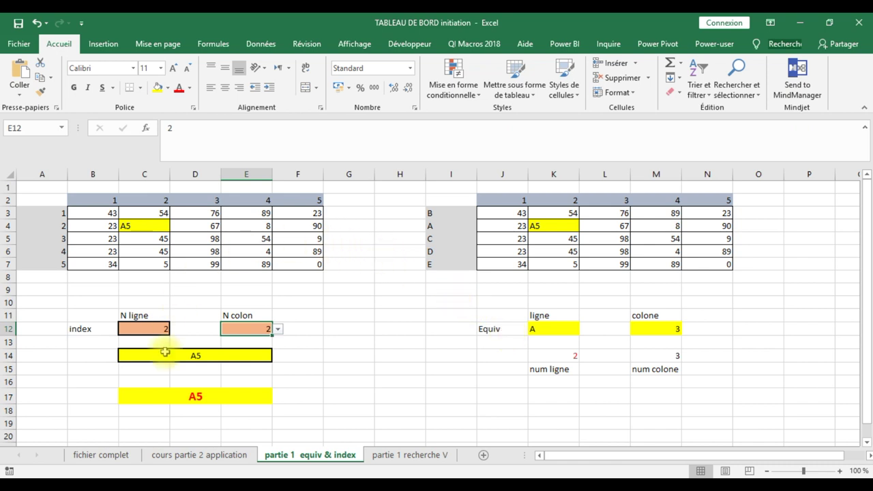
Step: Set the ligne choice in K12 to B, then to D, giving row number 4
click(528, 329)
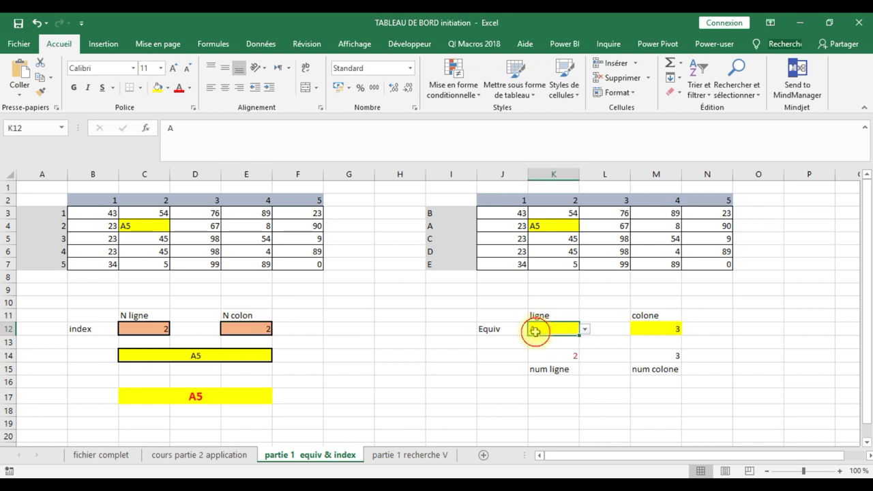
click(584, 329)
click(563, 351)
click(583, 331)
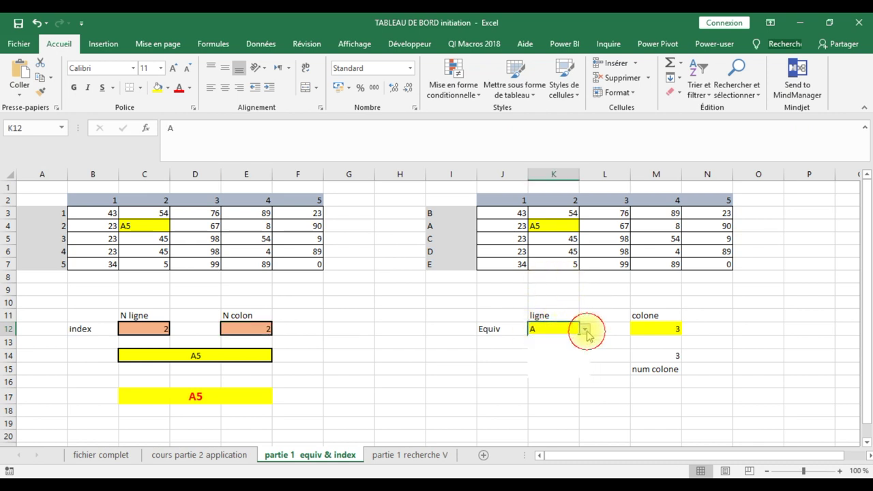
click(560, 343)
click(585, 329)
click(567, 365)
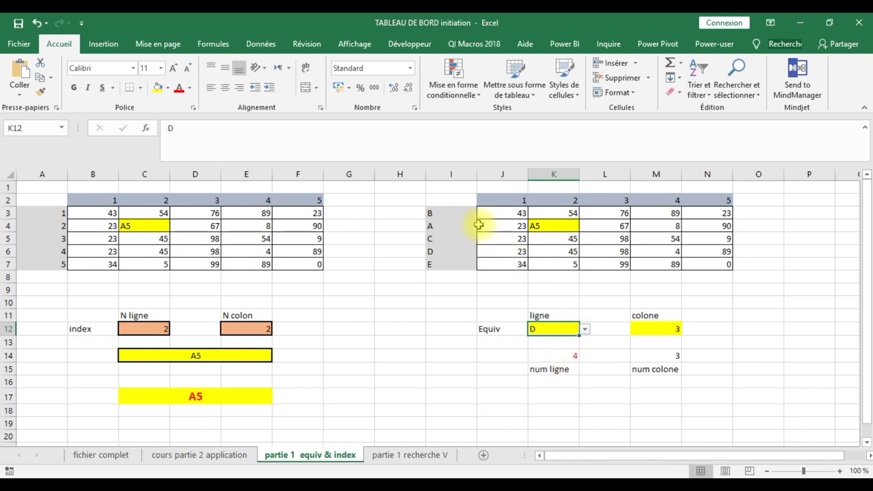
Step: Relabel I5 as D and I6 as C so the row labels read B, A, D, C, E
drag(463, 215, 462, 265)
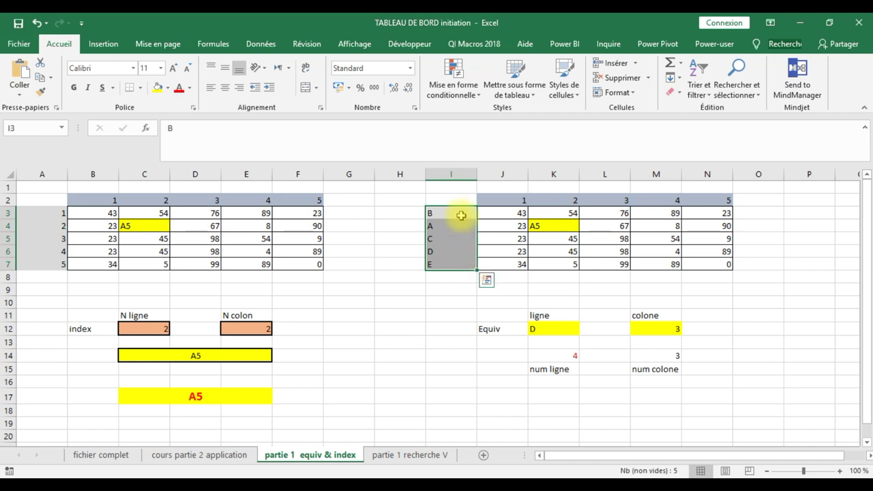
click(450, 228)
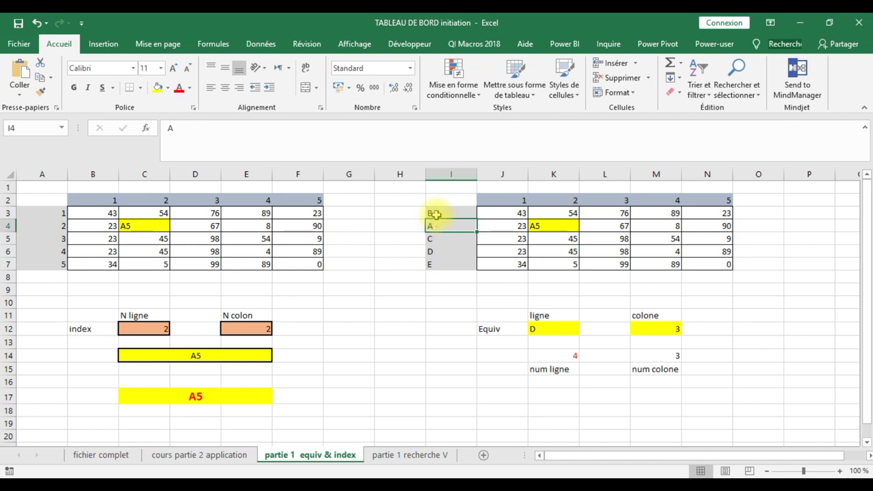
click(436, 236)
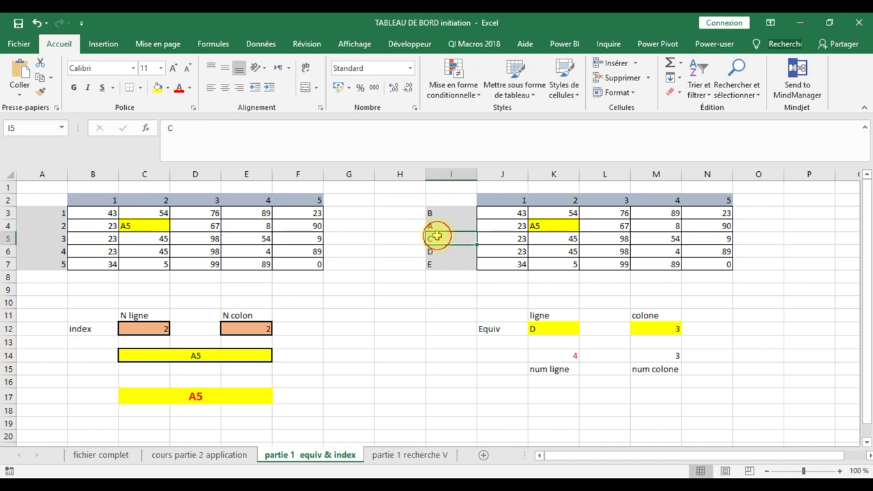
text(D)
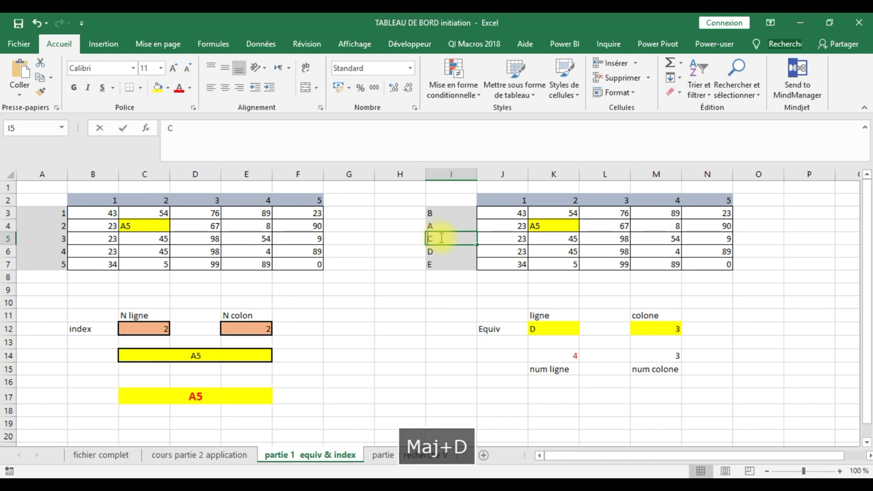
key(Return)
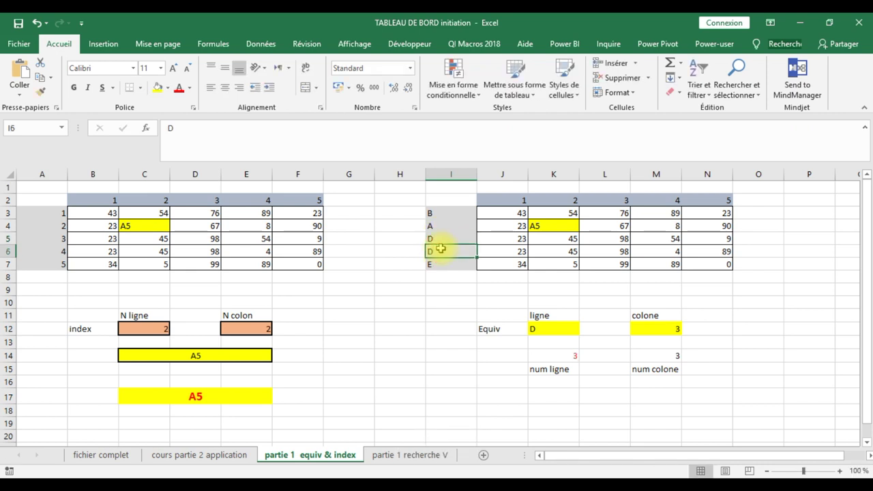
text(C)
key(Return)
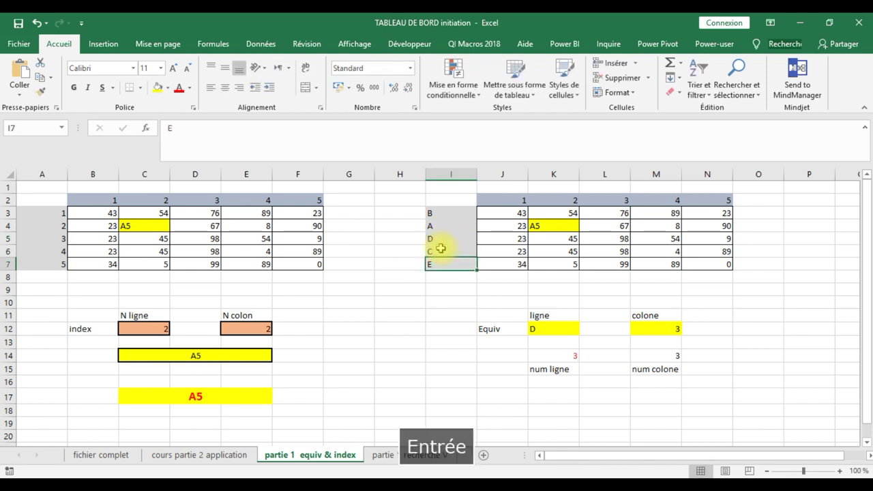
Step: Set the ligne choice in K12 to B, then to C, so num ligne shows 4
click(562, 330)
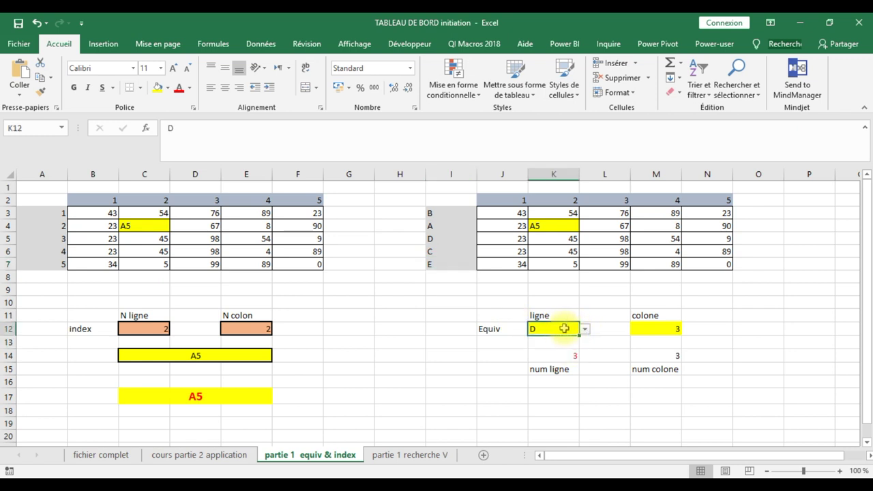
click(585, 330)
click(542, 340)
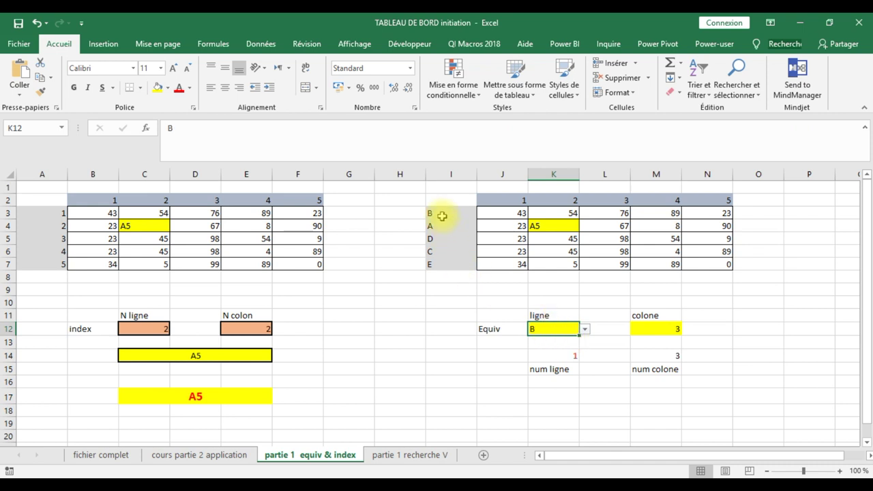
click(585, 330)
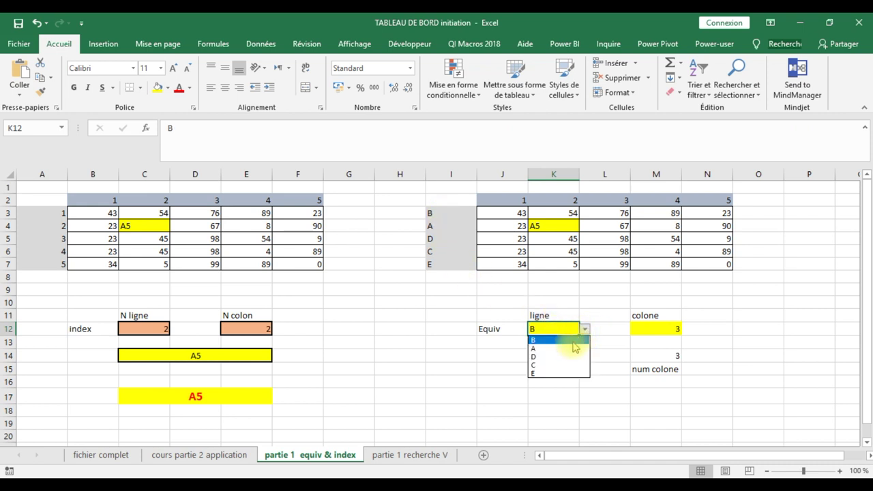
click(564, 365)
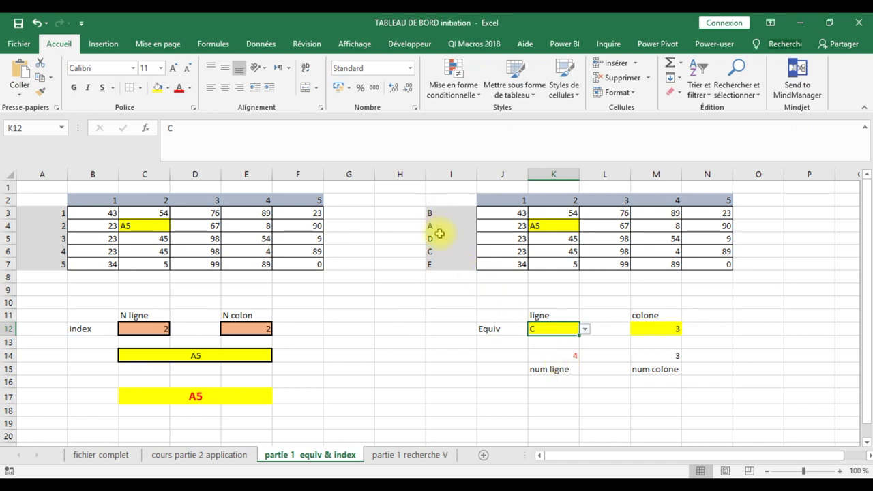
Step: Inspect the EQUIV formula in the num ligne cell K14 without changing it
click(550, 358)
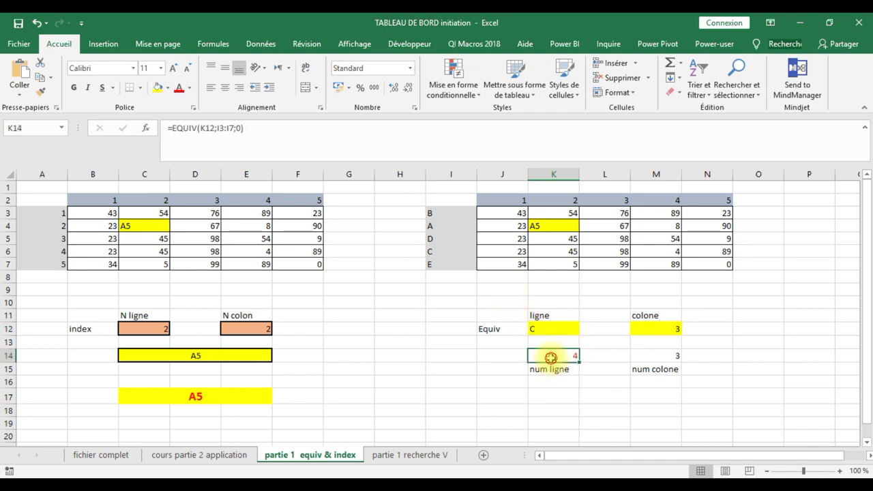
double_click(550, 358)
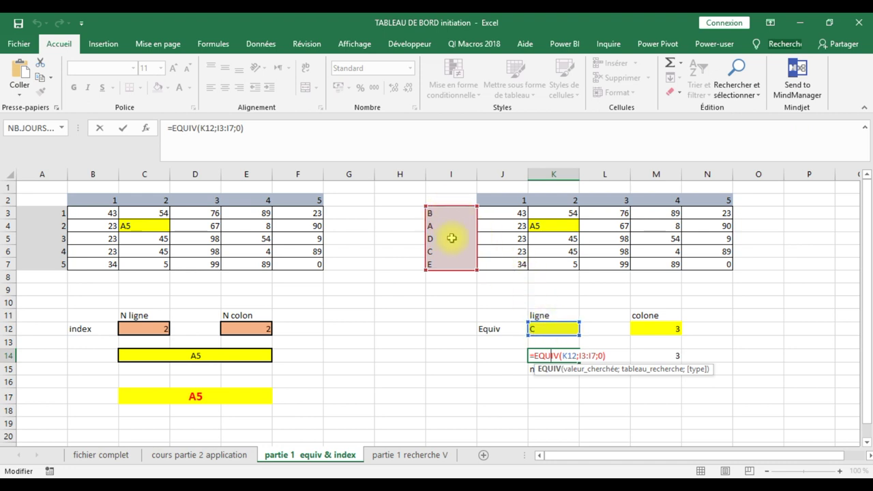
key(Escape)
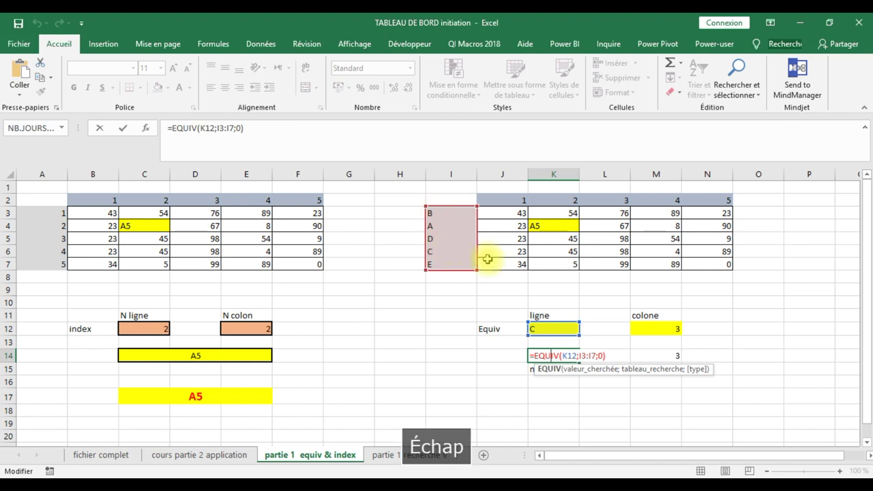
Step: Enter =EQUIV(K12;I3:I7;0) with exact match in K17, returning 4
click(560, 399)
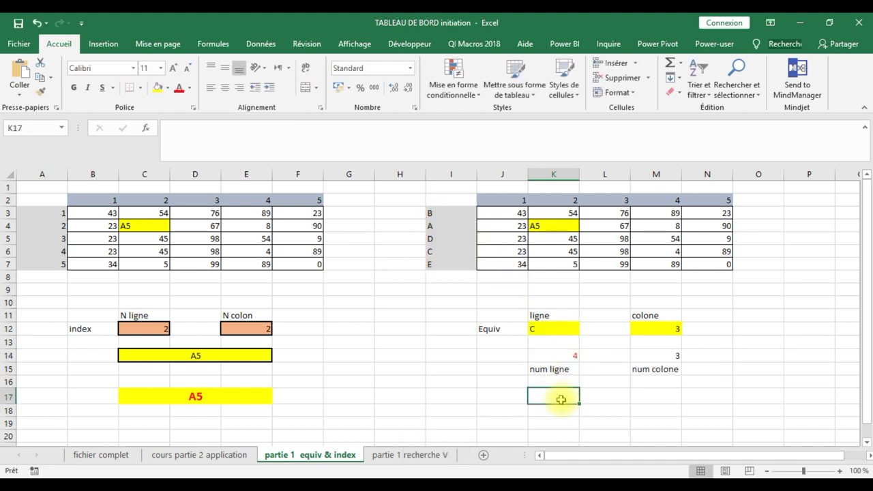
text(=equiv)
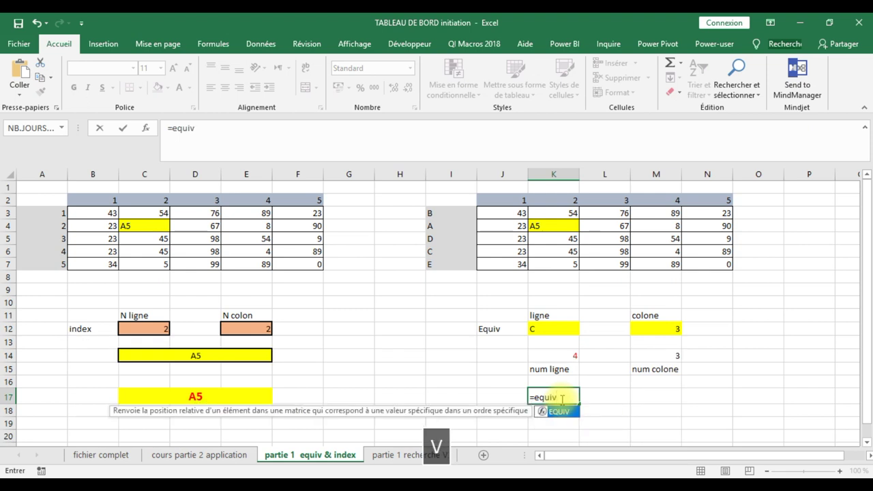
double_click(570, 412)
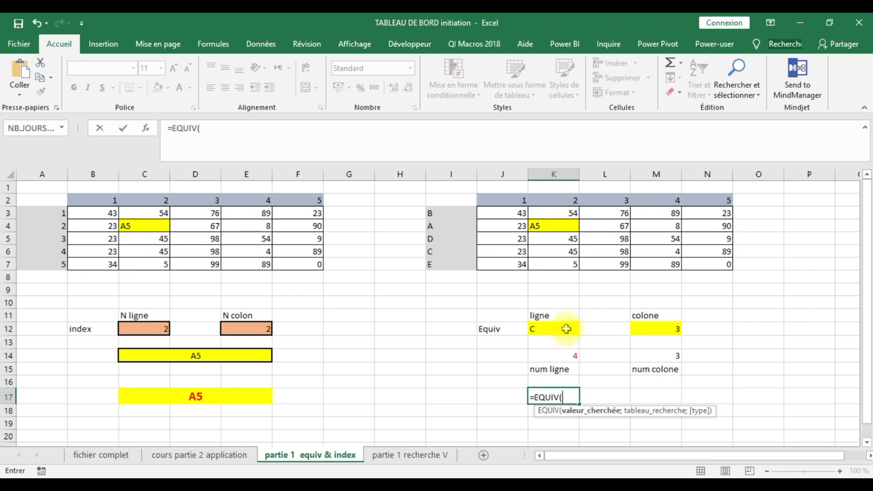
click(566, 329)
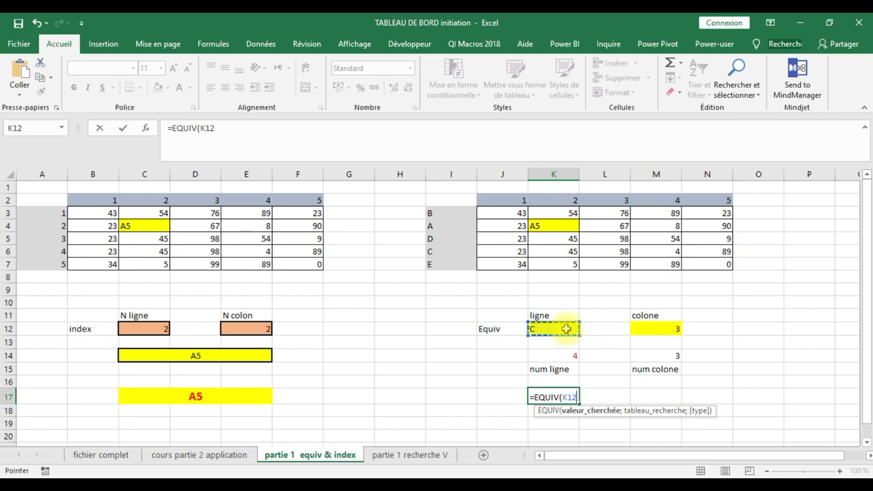
text(;)
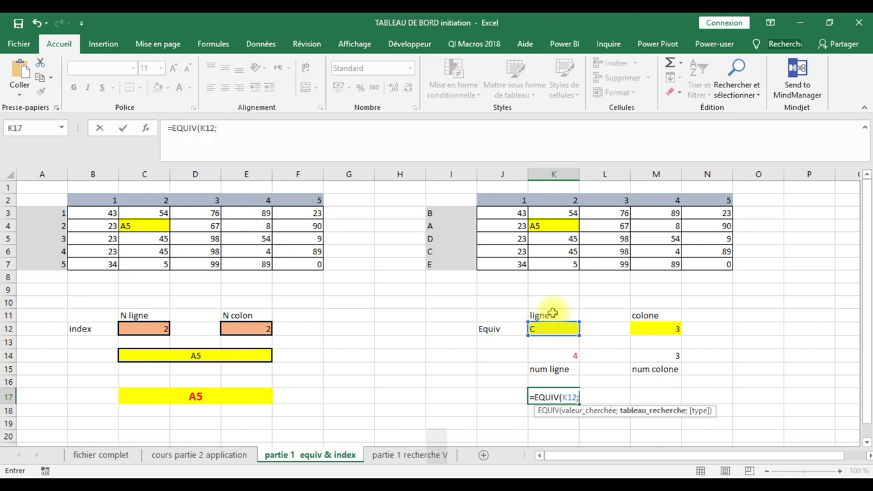
click(457, 214)
drag(458, 224, 458, 265)
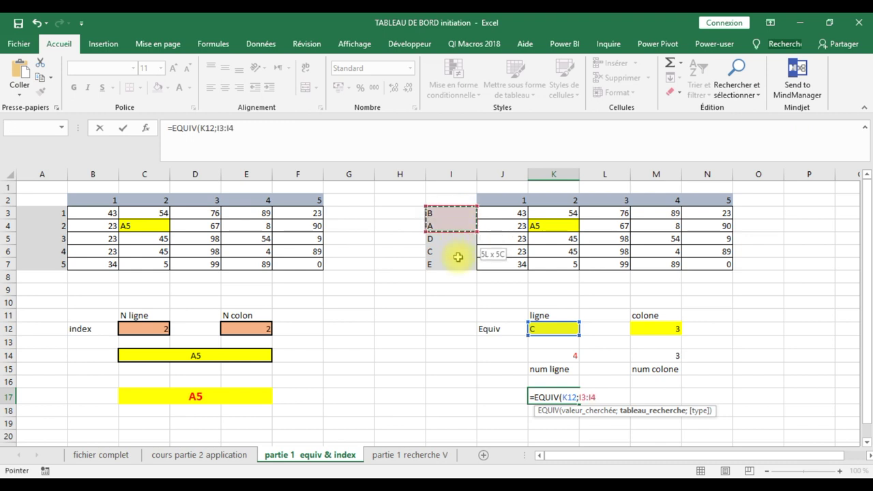
text(;0)
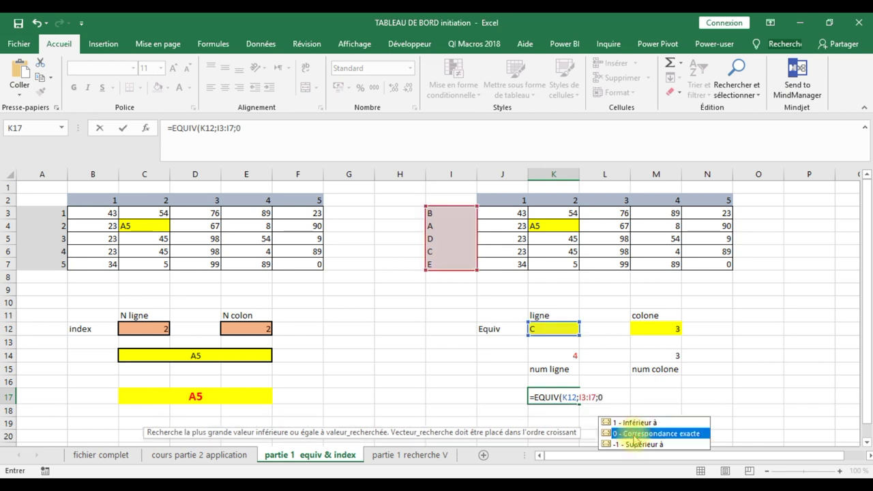
double_click(633, 434)
key(Return)
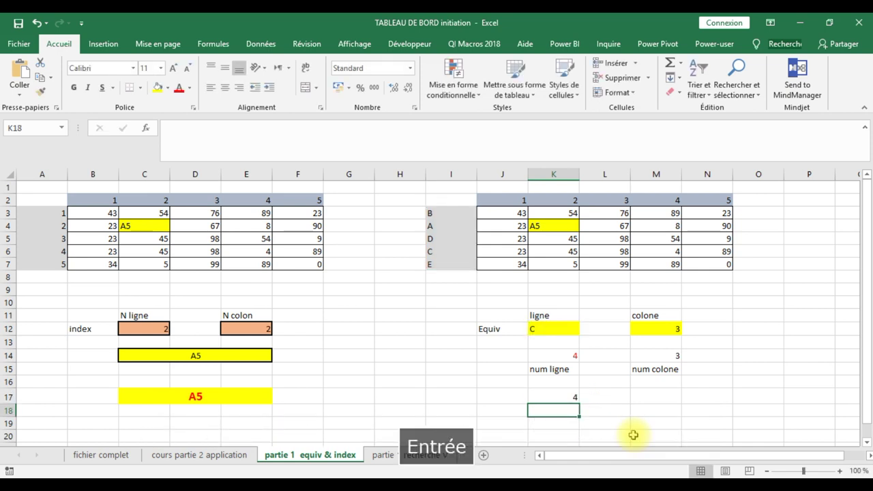
Step: Switch the K12 ligne choice to A, then D, checking that K14 and K17 recalculate
click(572, 353)
click(575, 395)
click(570, 333)
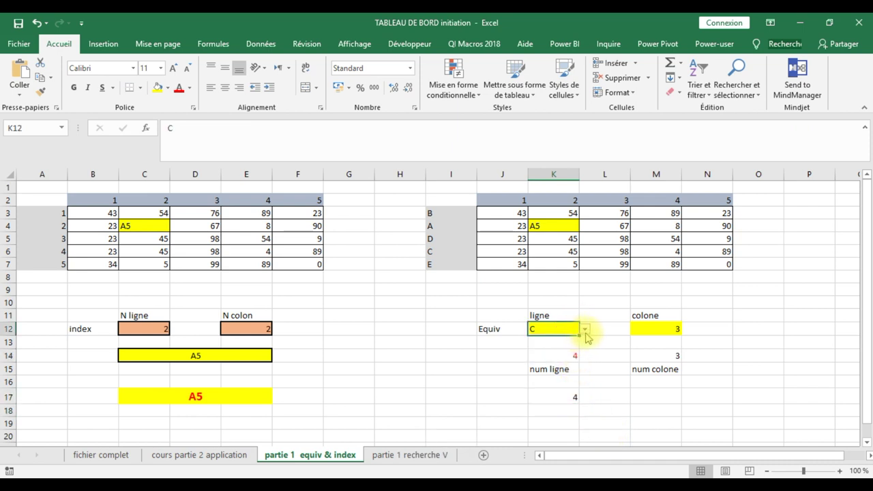
click(584, 330)
click(576, 352)
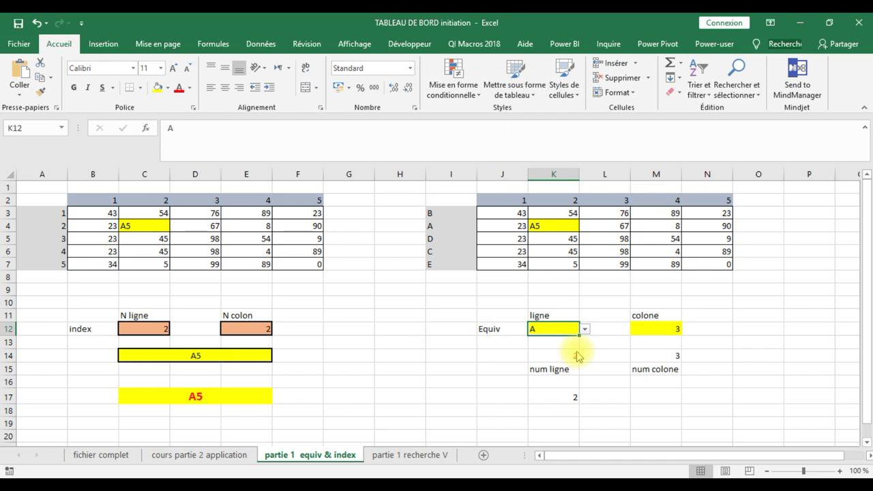
click(584, 329)
click(570, 361)
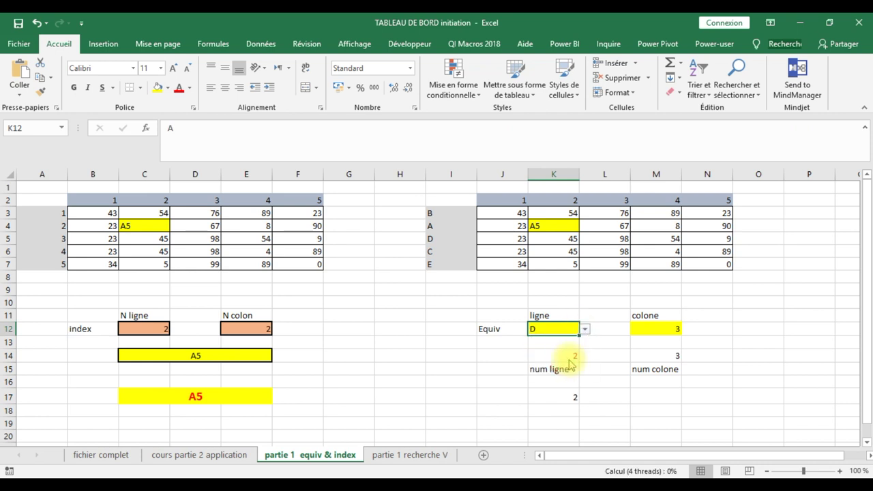